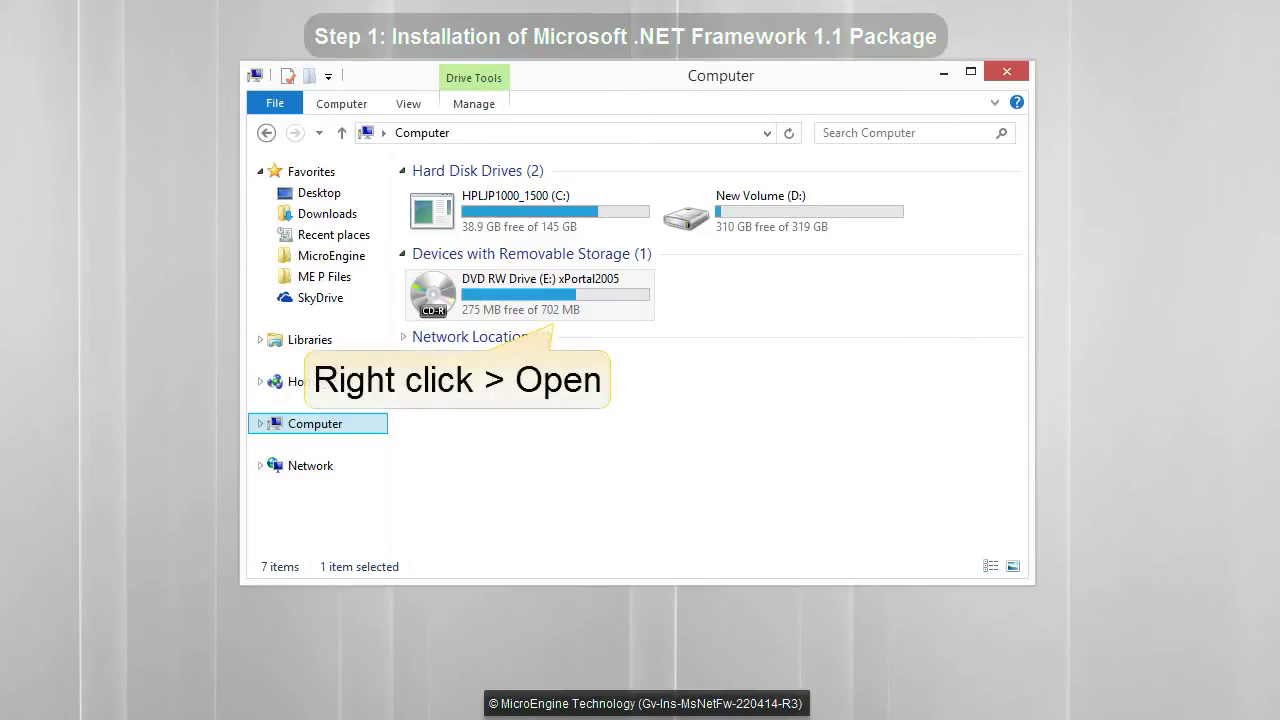
Open the xPortal2005 DVD drive and its "1a) Microsoft .NET Framework 1.1" folder
click(640, 318)
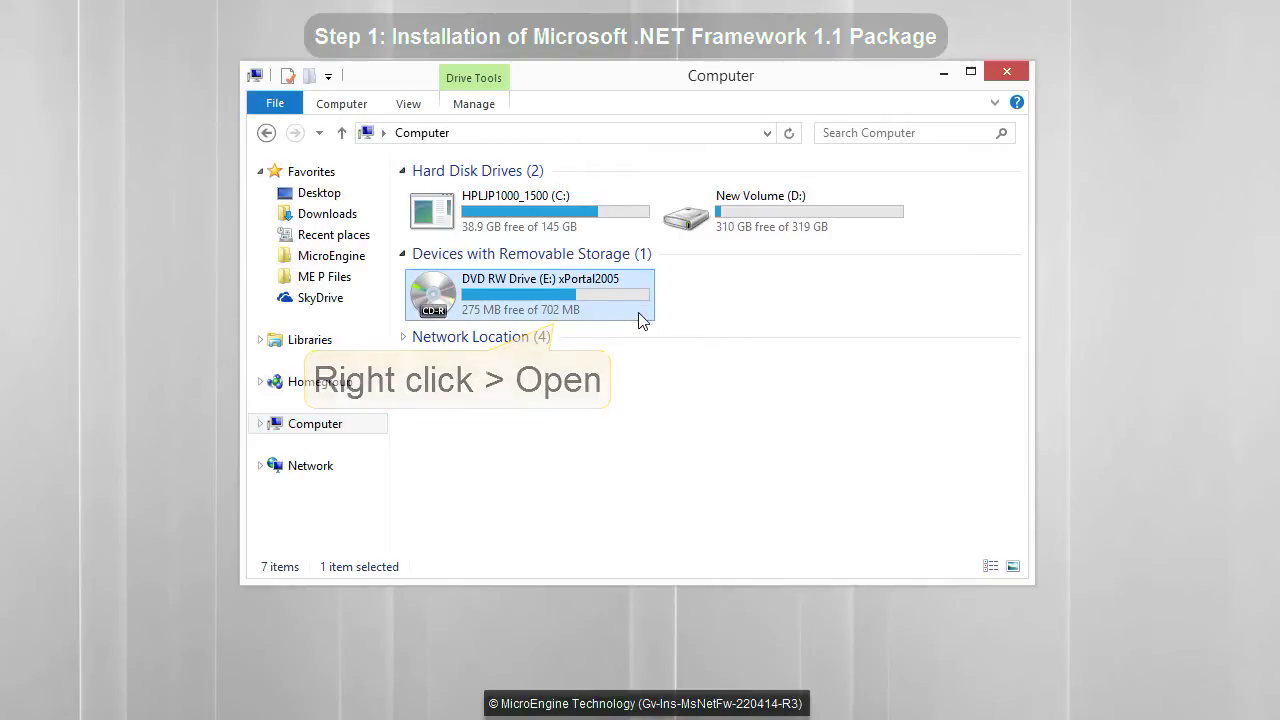
right_click(640, 318)
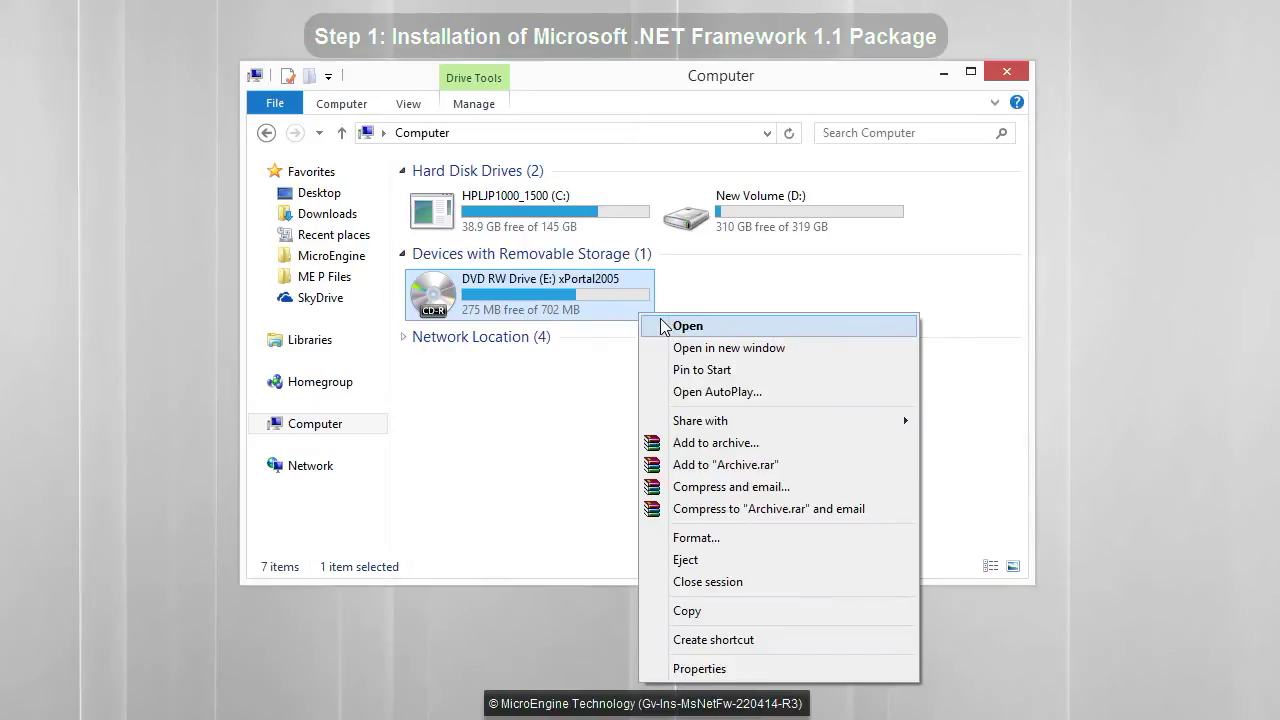
click(665, 327)
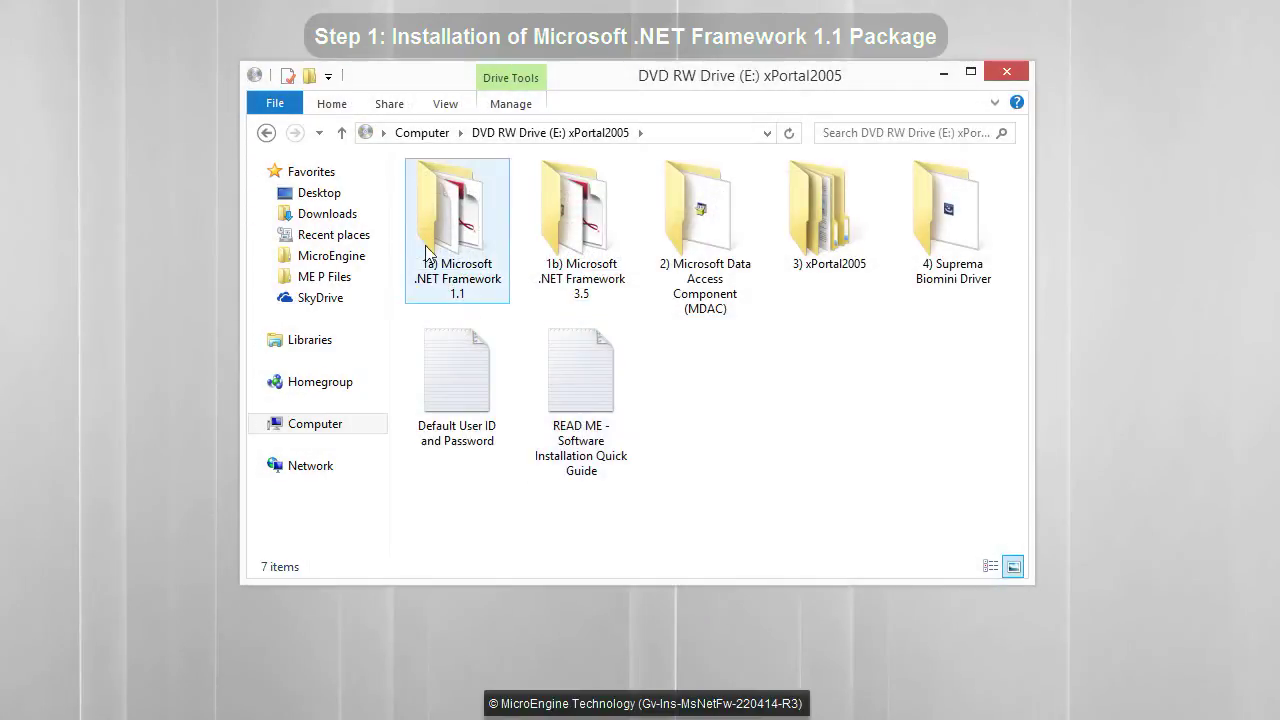
click(493, 208)
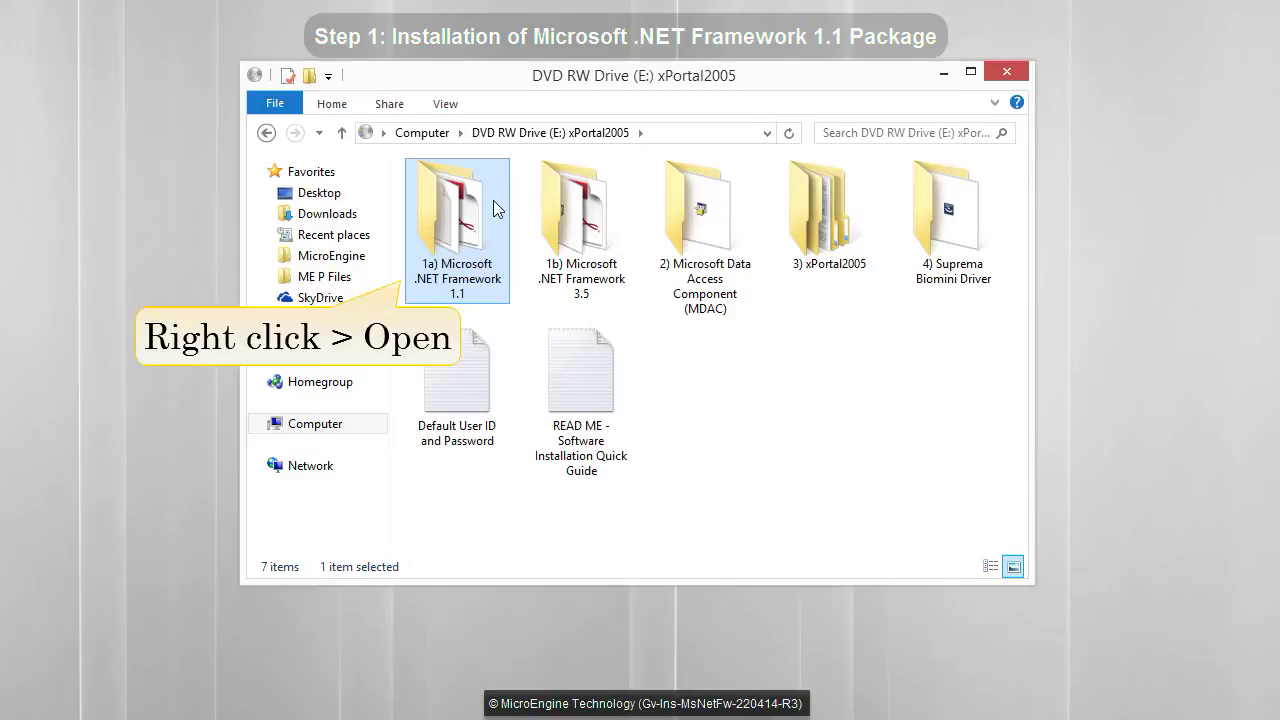
right_click(494, 207)
click(512, 215)
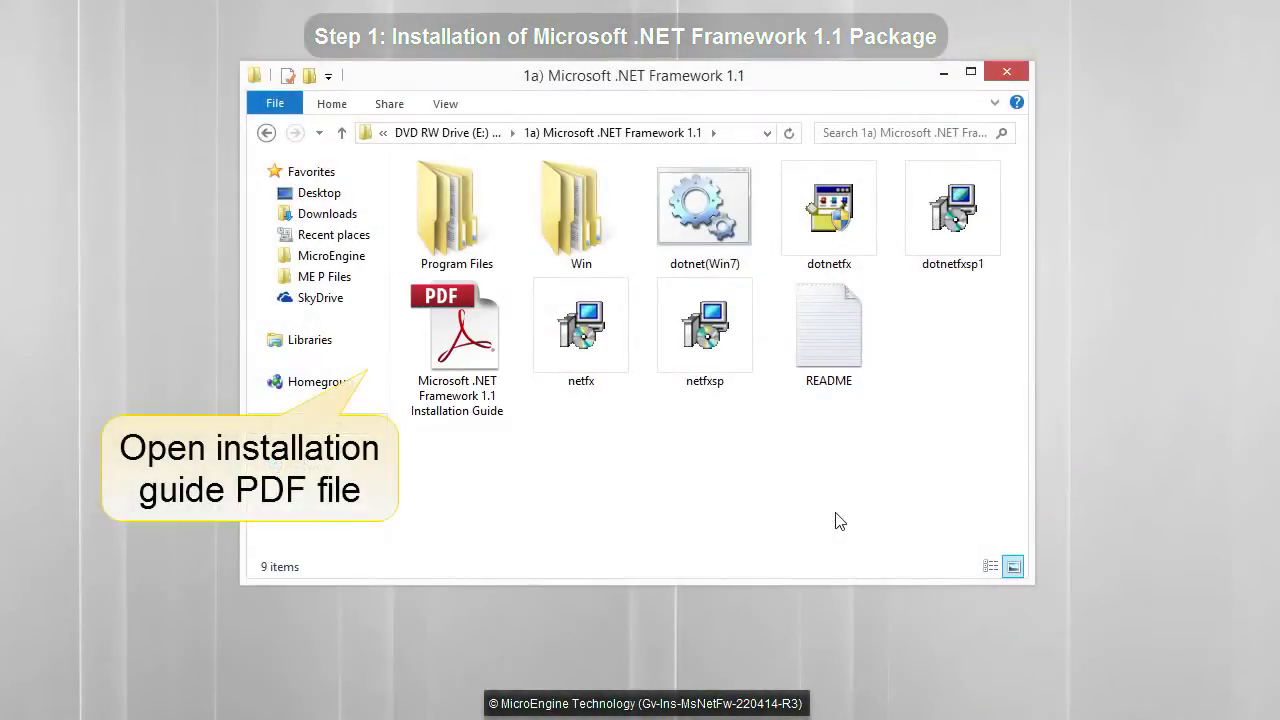
Open the Microsoft .NET Framework 1.1 Installation Guide PDF in Adobe Reader
click(490, 346)
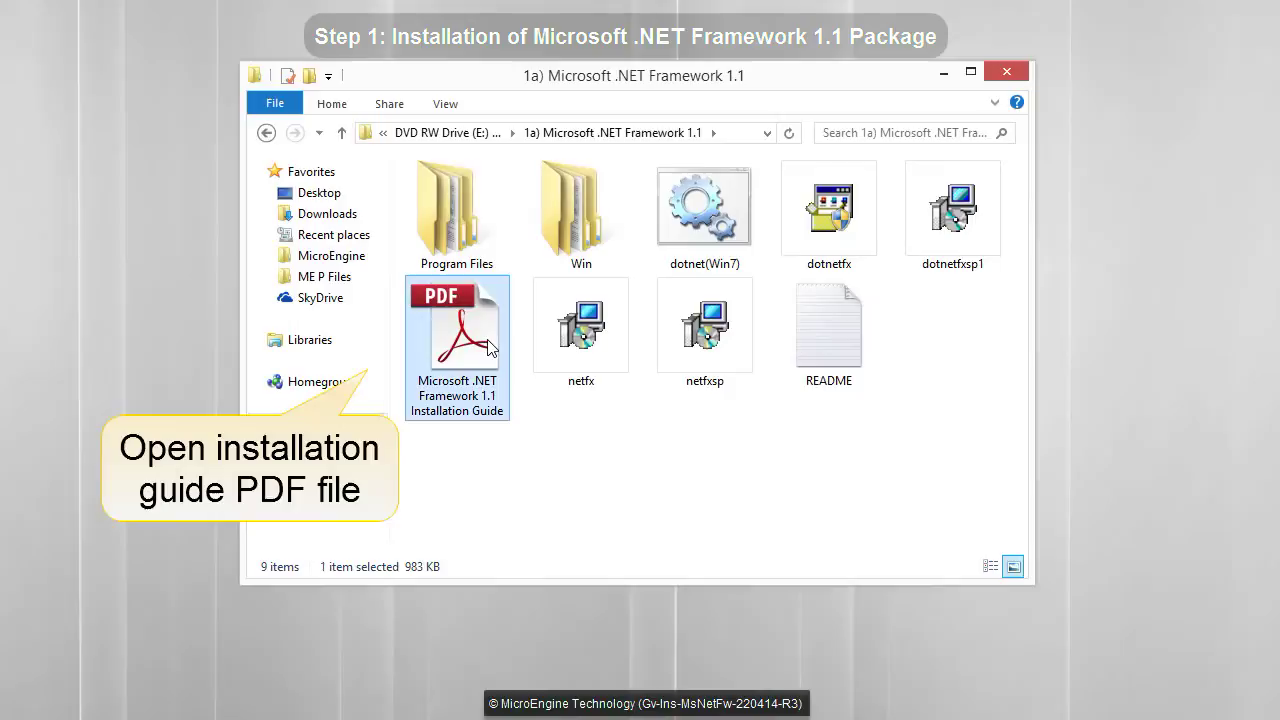
right_click(490, 346)
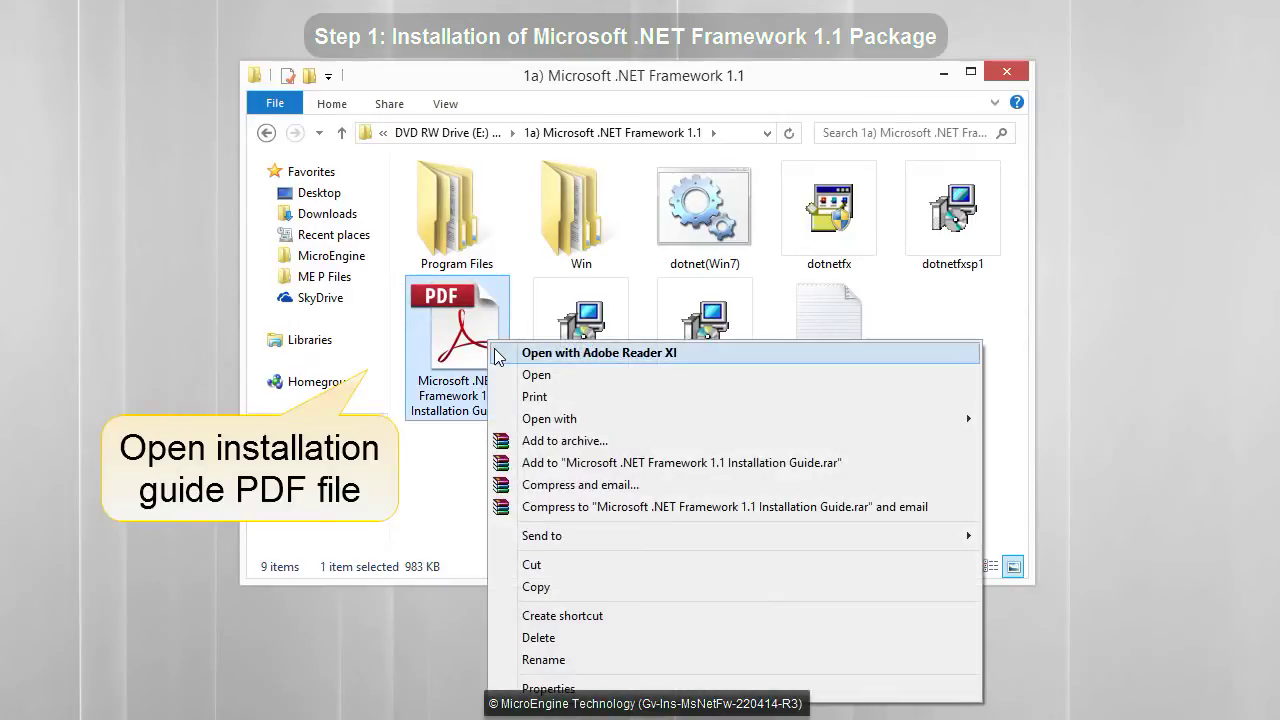
click(540, 352)
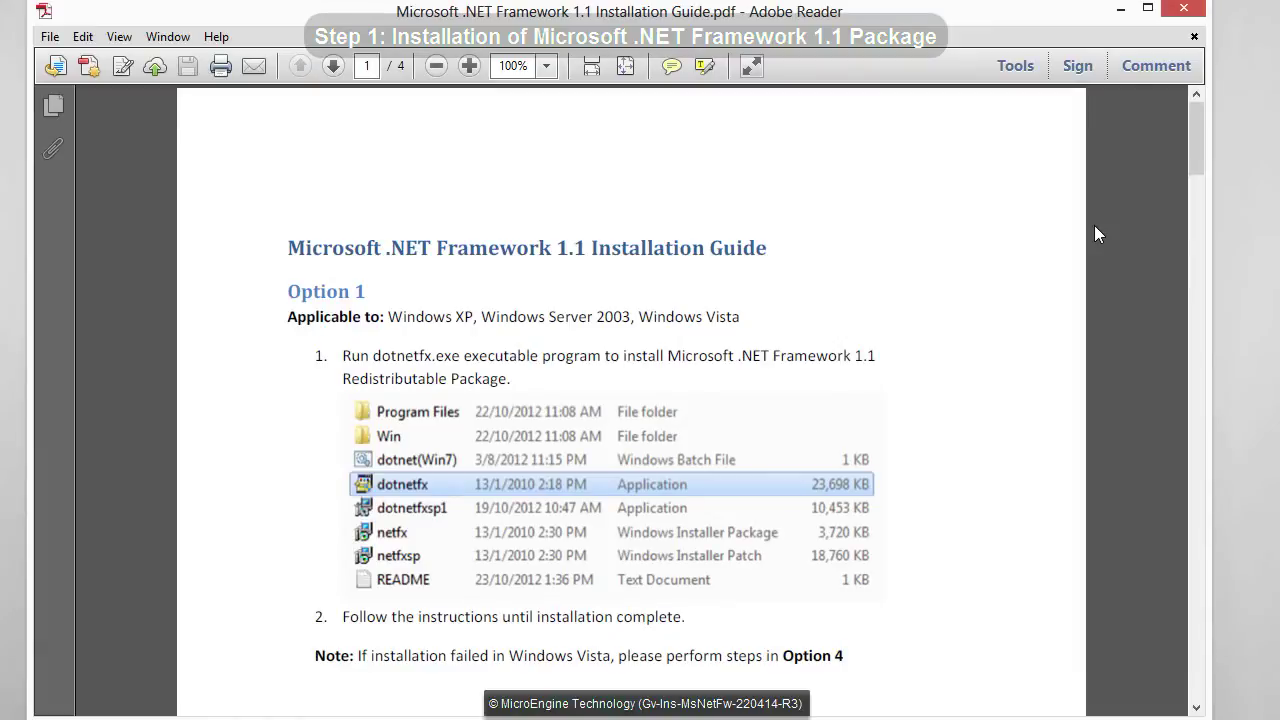
Find the "Option 4" section in the installation guide, read its instructions, and minimize the guide
key(ctrl+f)
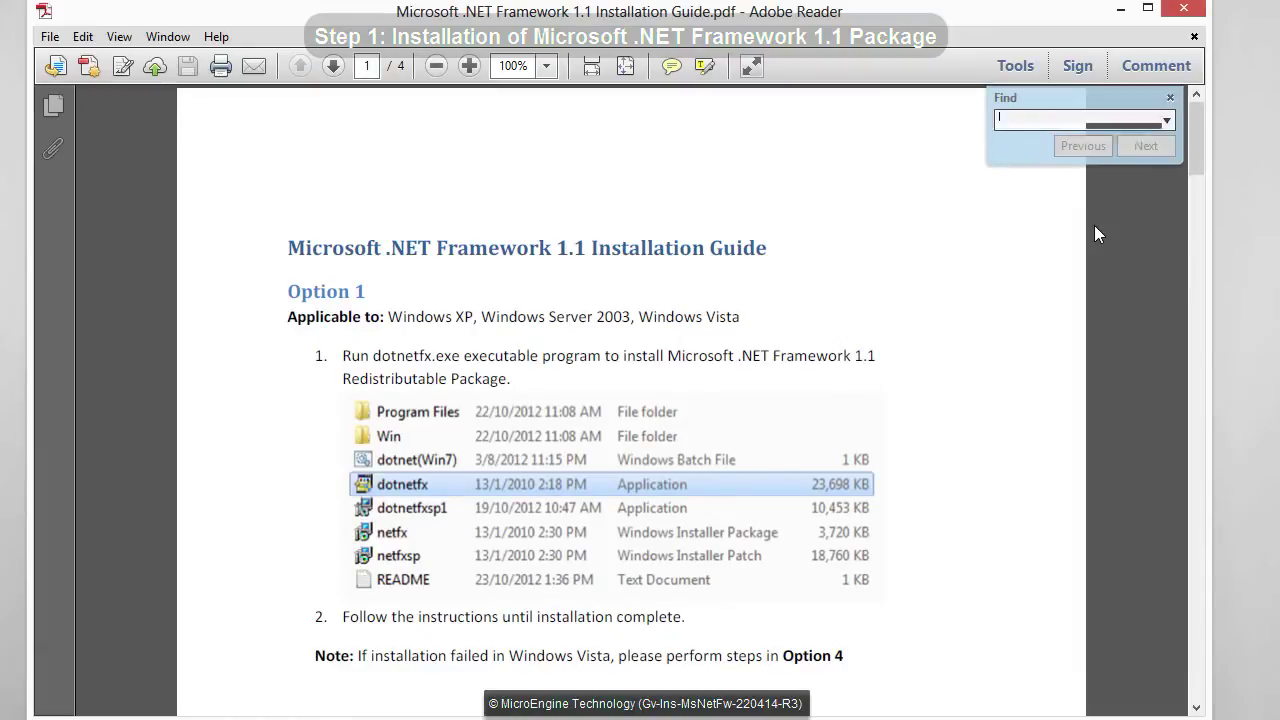
text(Option 4)
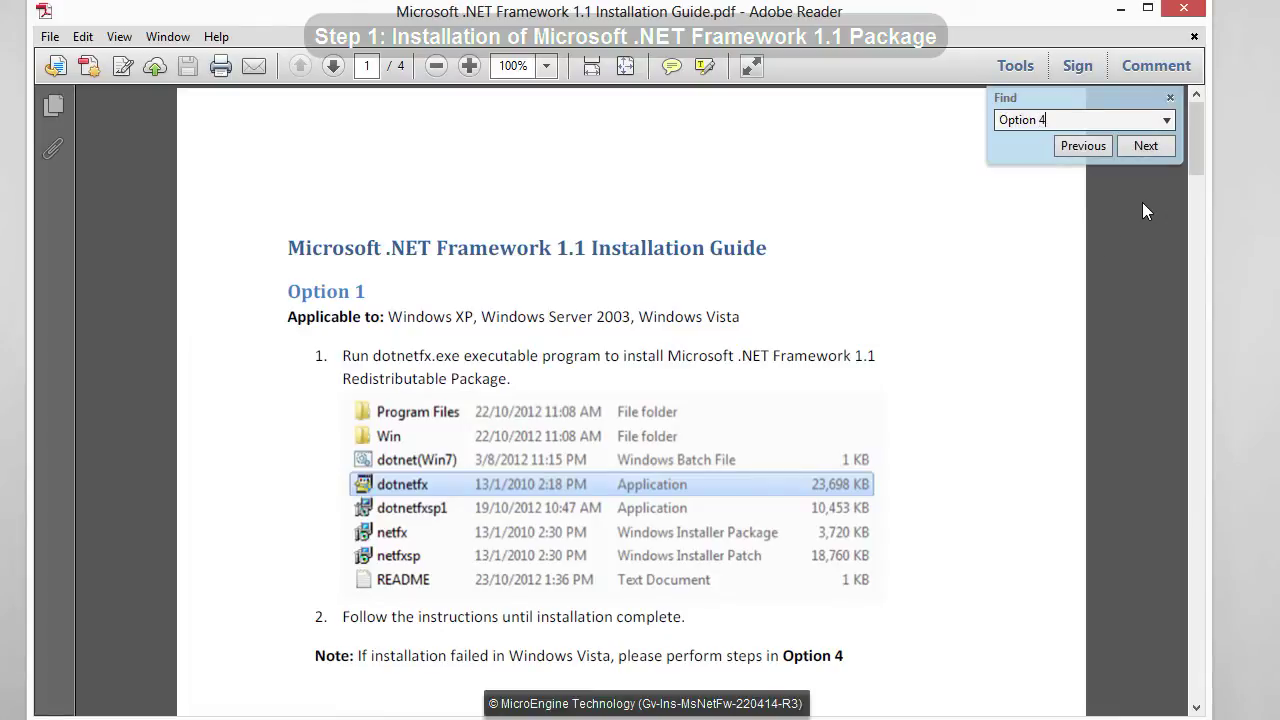
click(1149, 153)
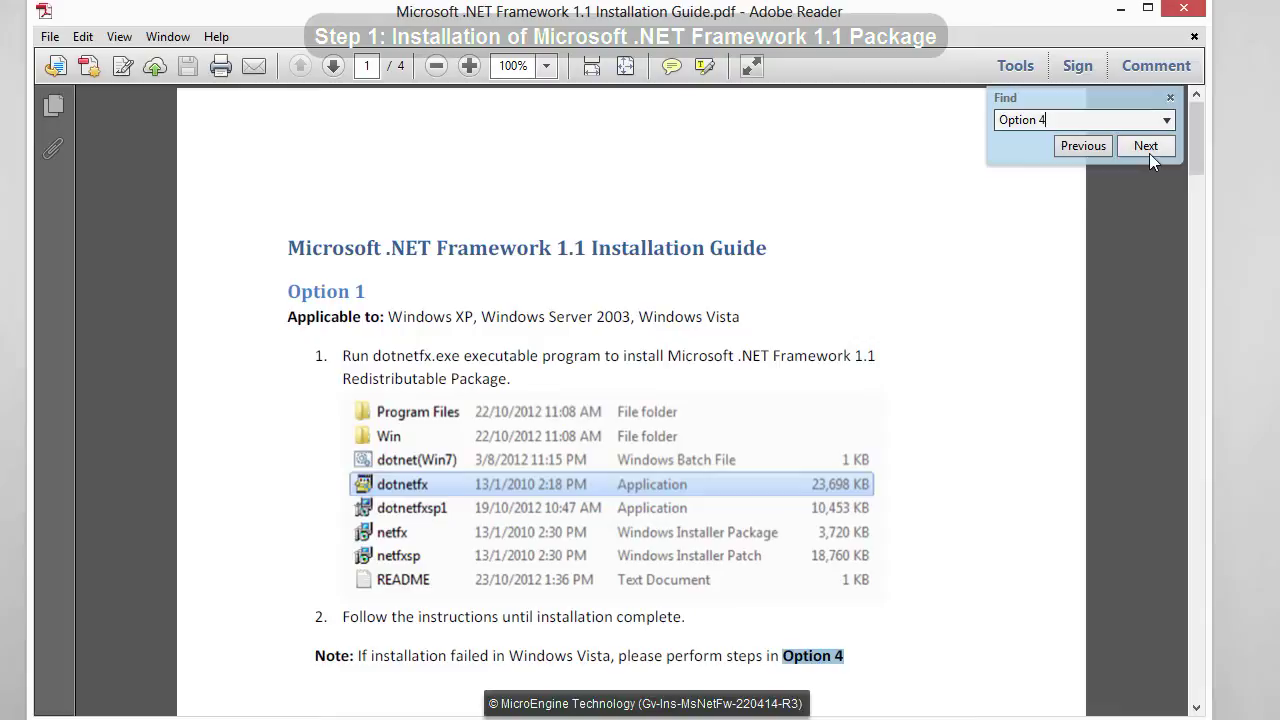
click(1146, 146)
click(1146, 146)
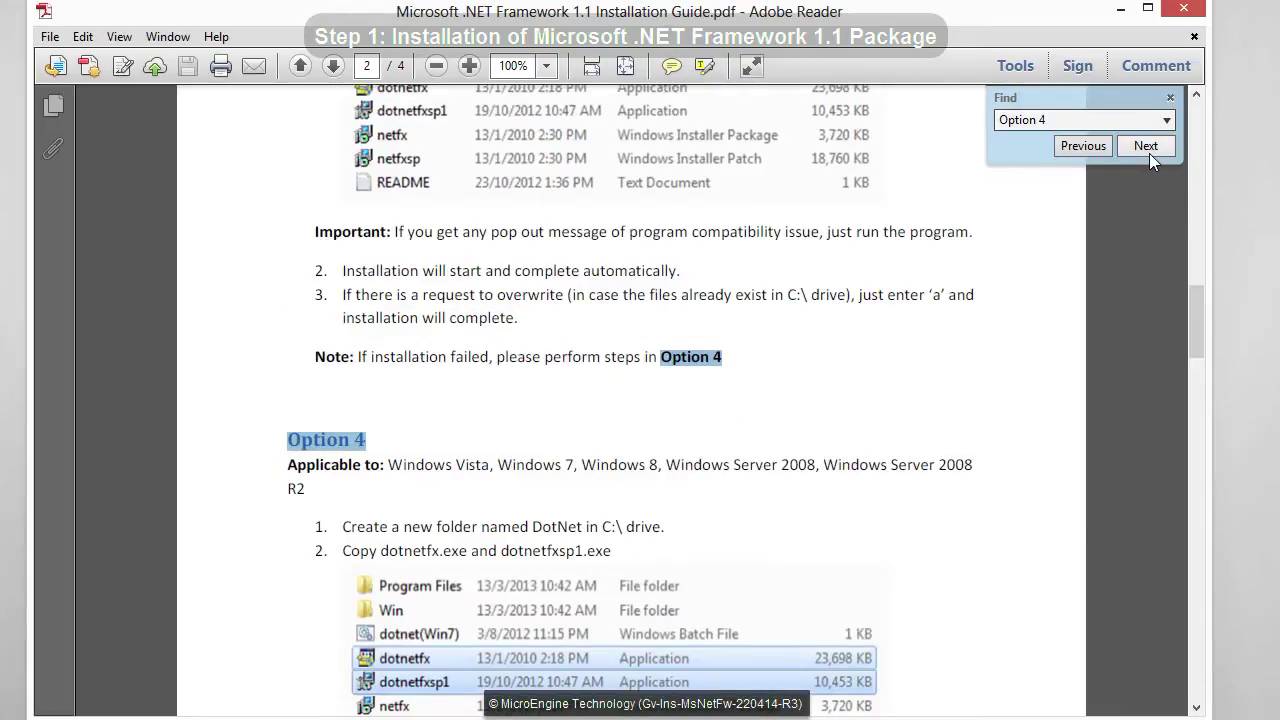
click(1035, 474)
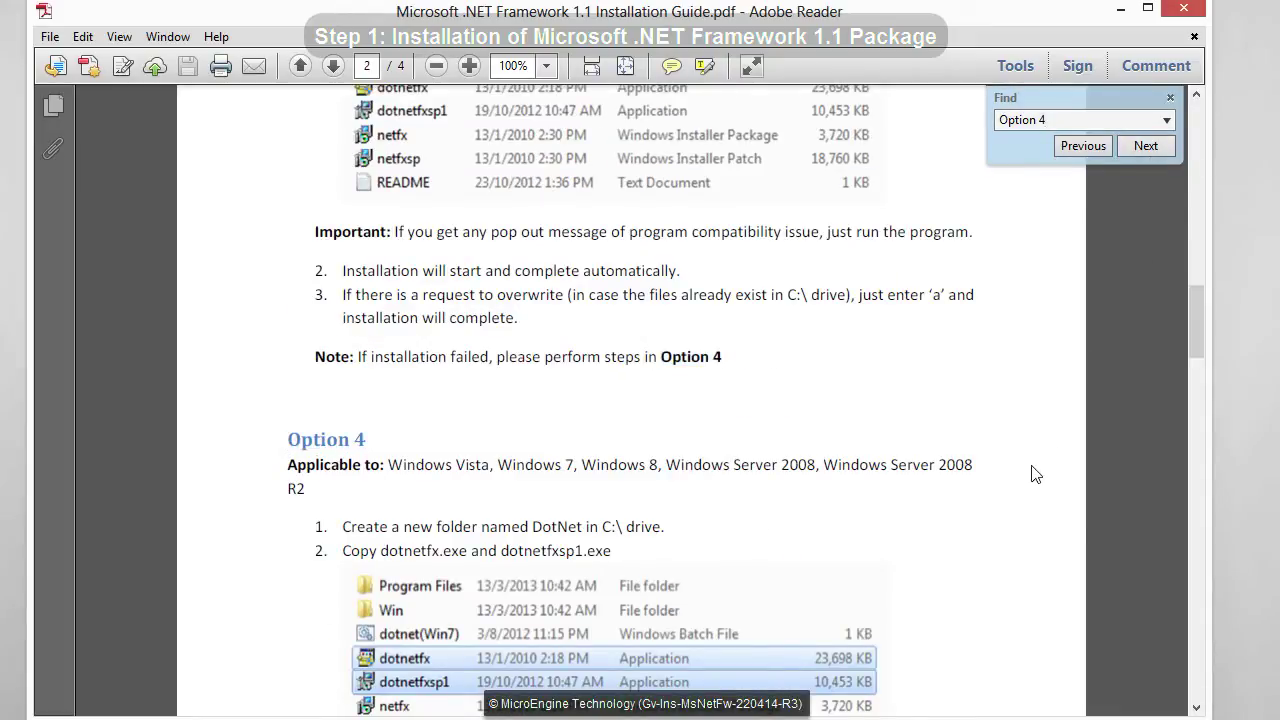
scroll(1035, 474, down, 4)
scroll(1035, 474, down, 3)
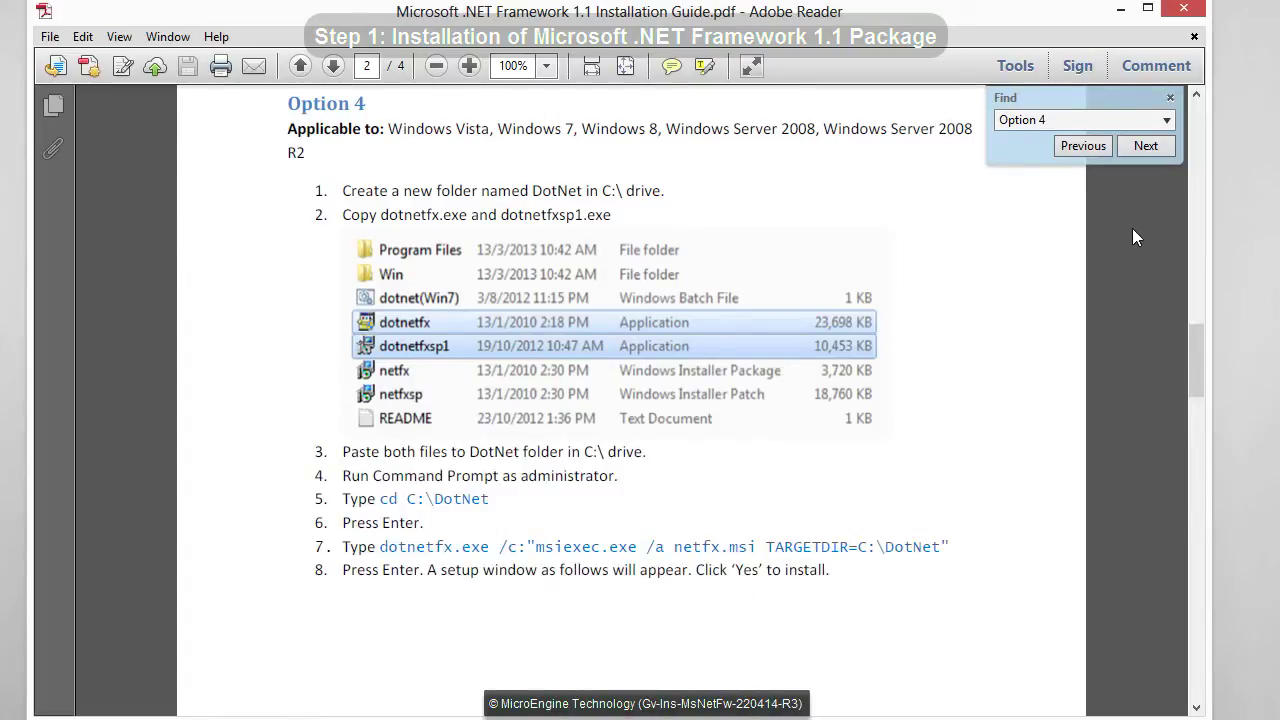
click(1120, 9)
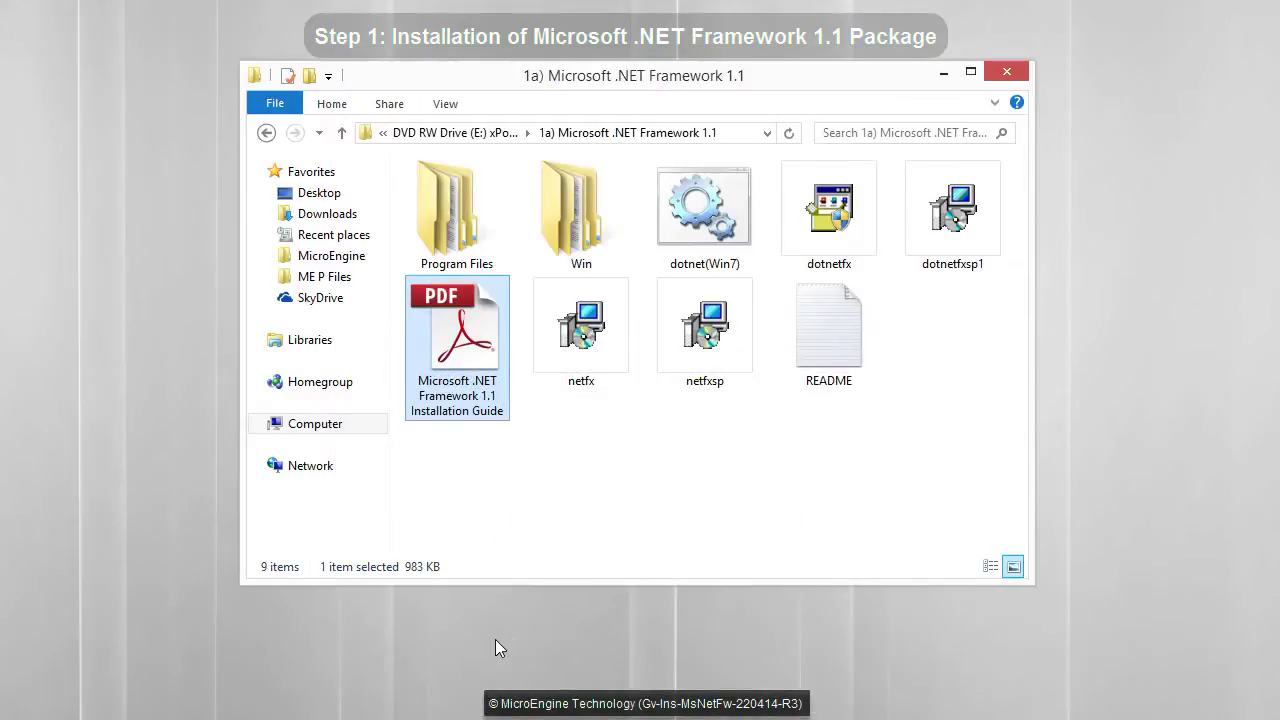
Open the C: drive in a separate File Explorer window
click(495, 639)
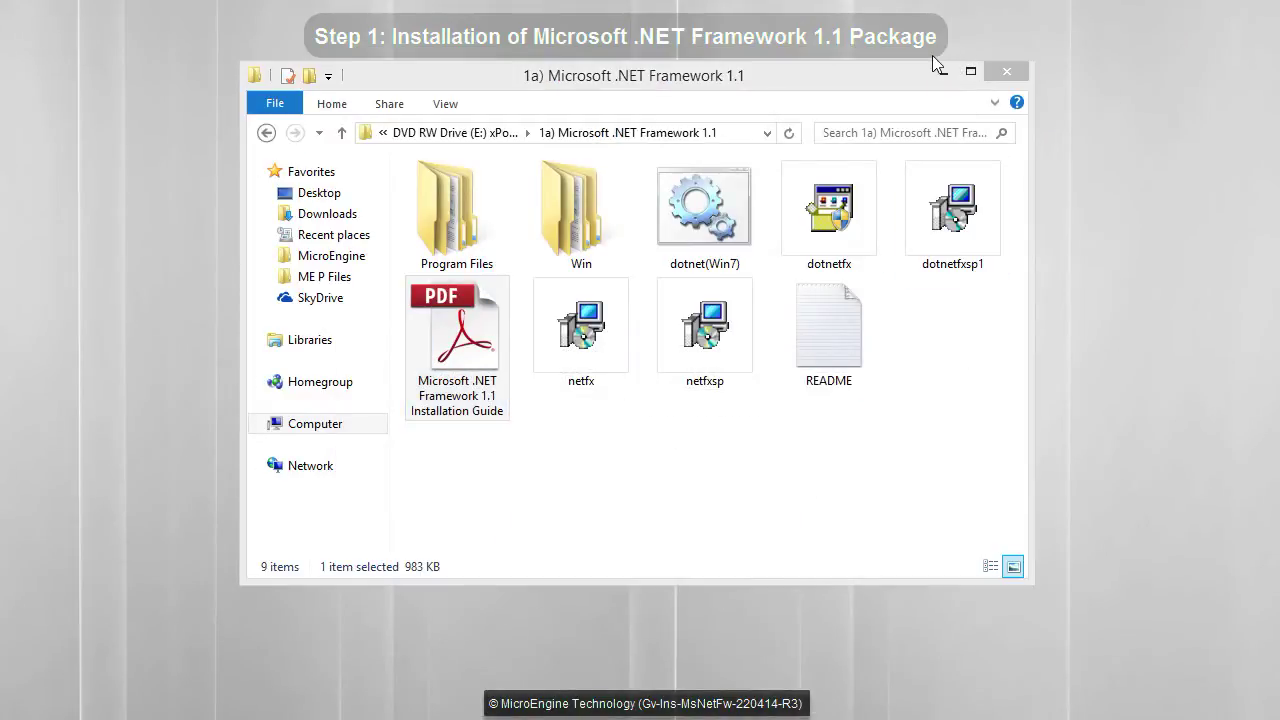
key(super)
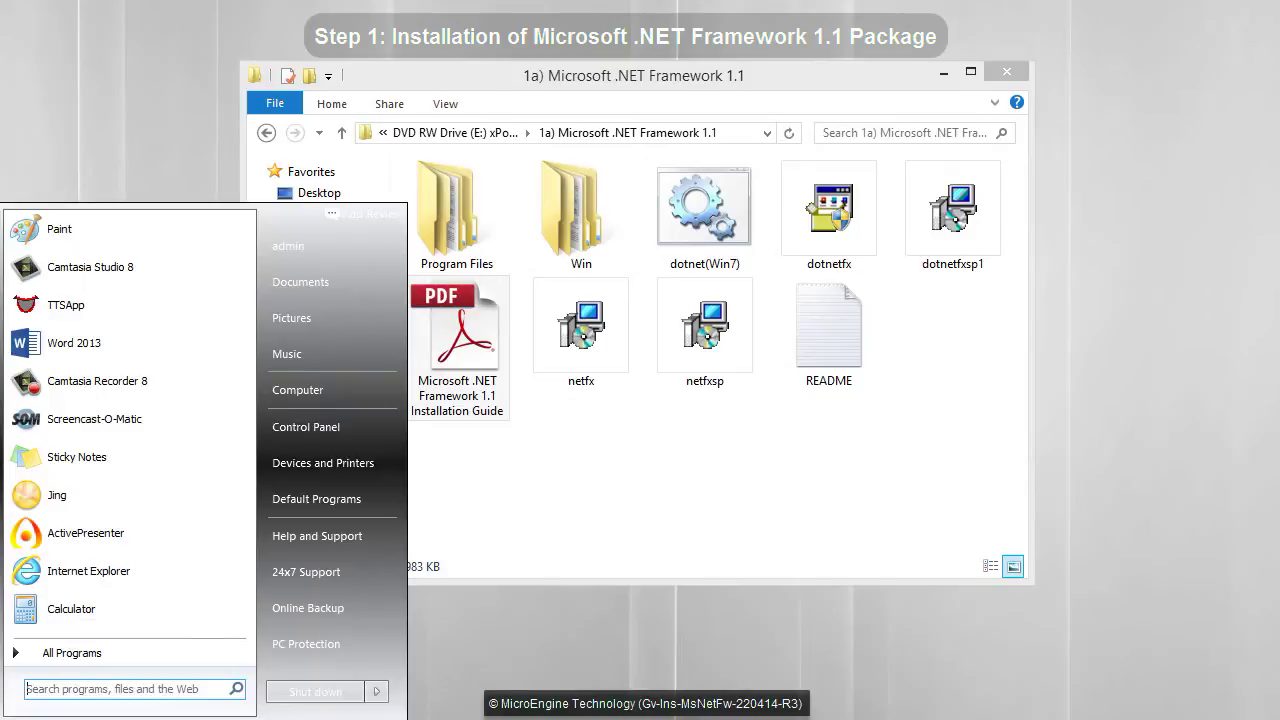
click(338, 392)
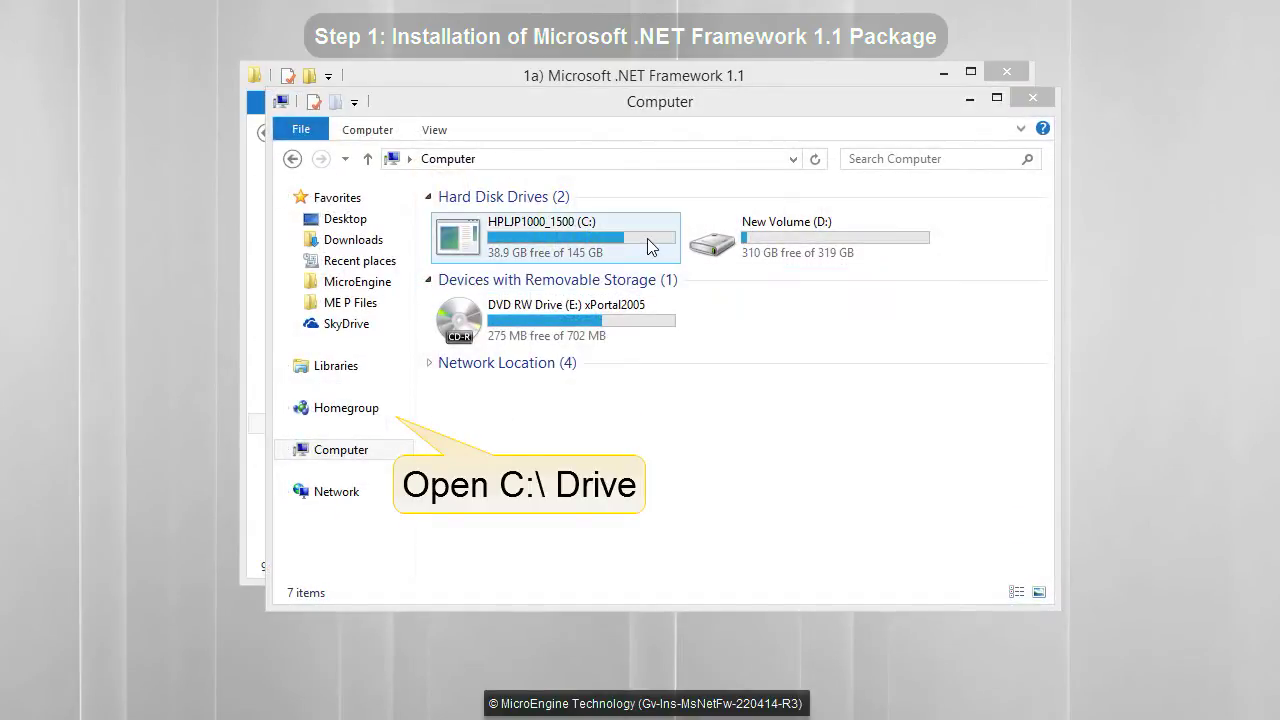
click(647, 238)
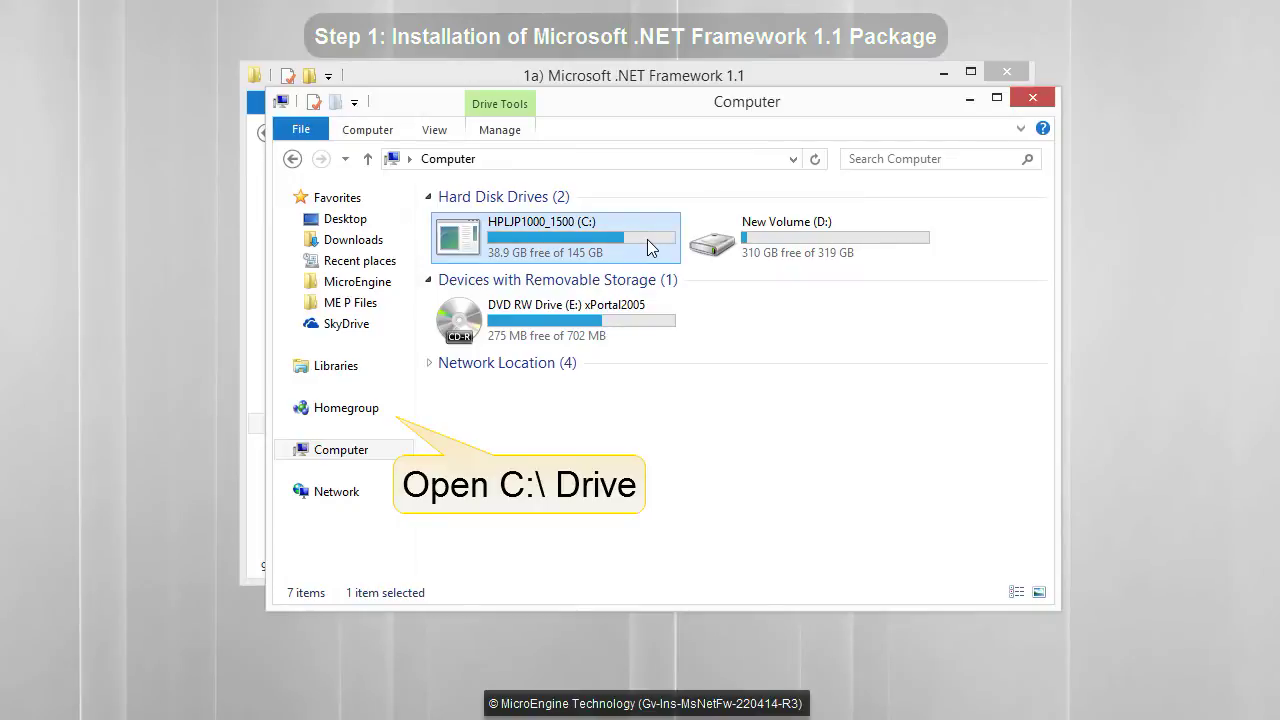
right_click(647, 239)
click(690, 251)
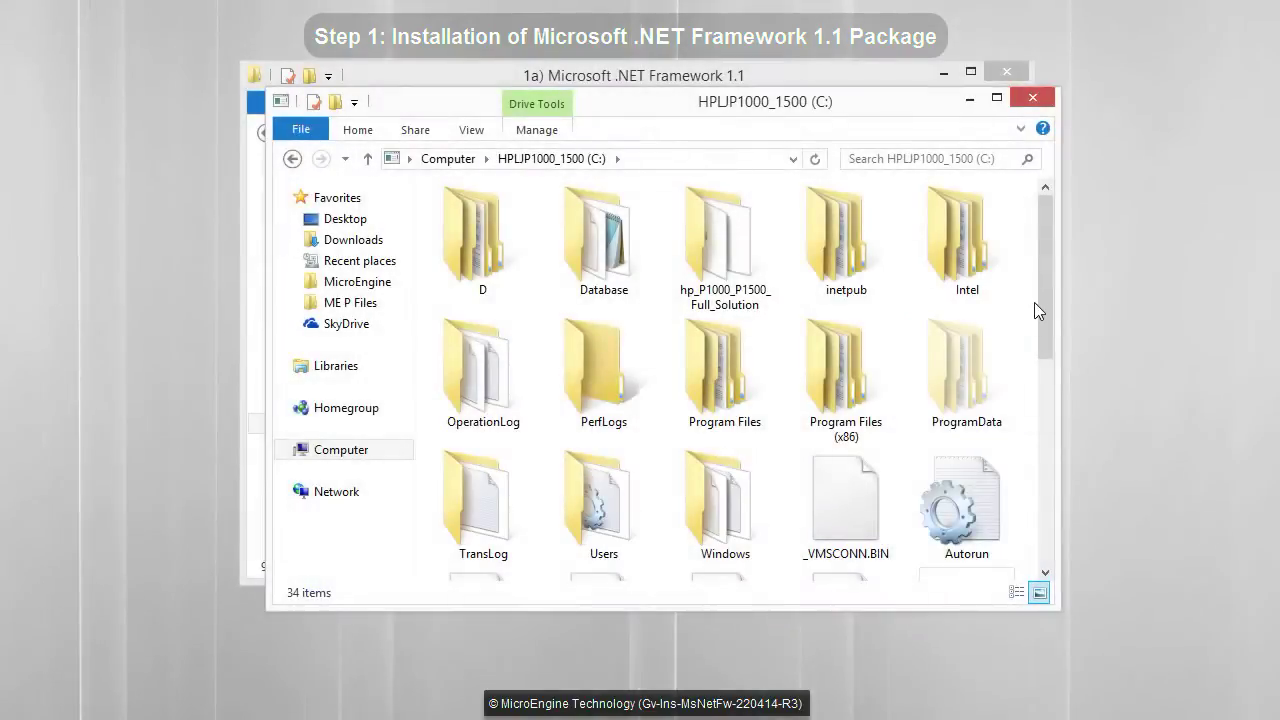
Create a folder named DotNet in the root of the C: drive and open it
drag(1038, 292, 1040, 511)
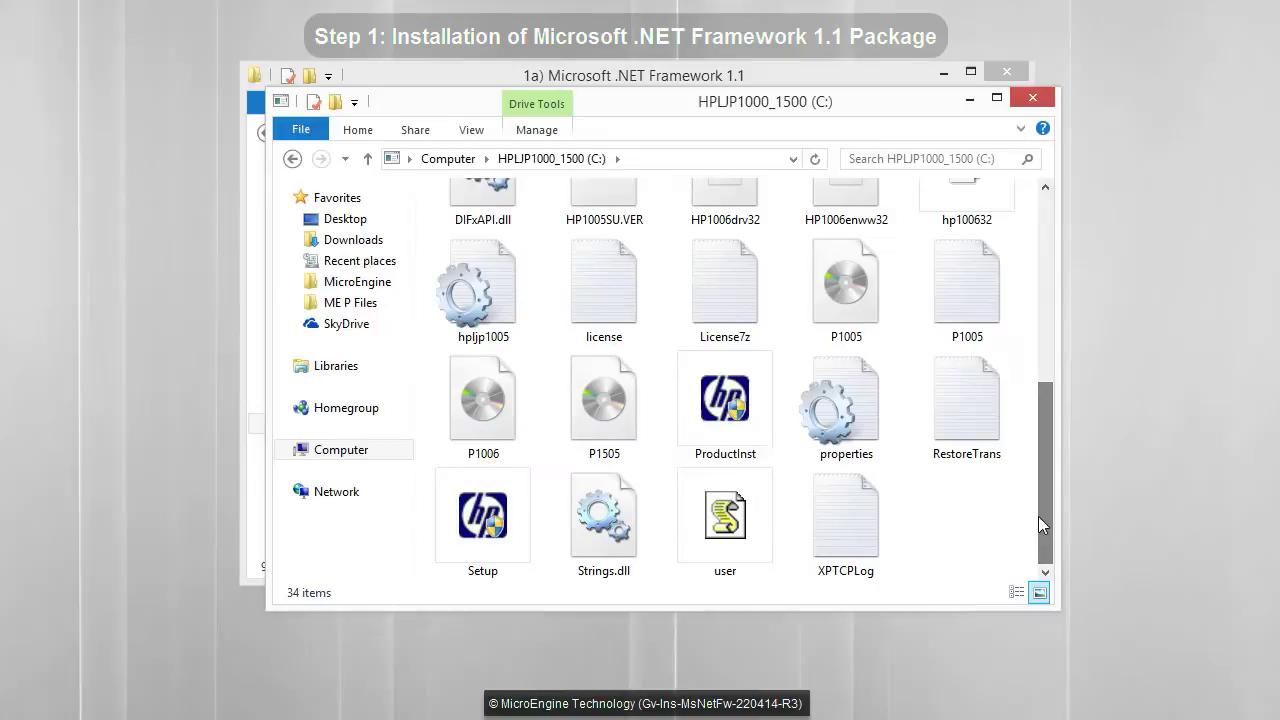
right_click(969, 524)
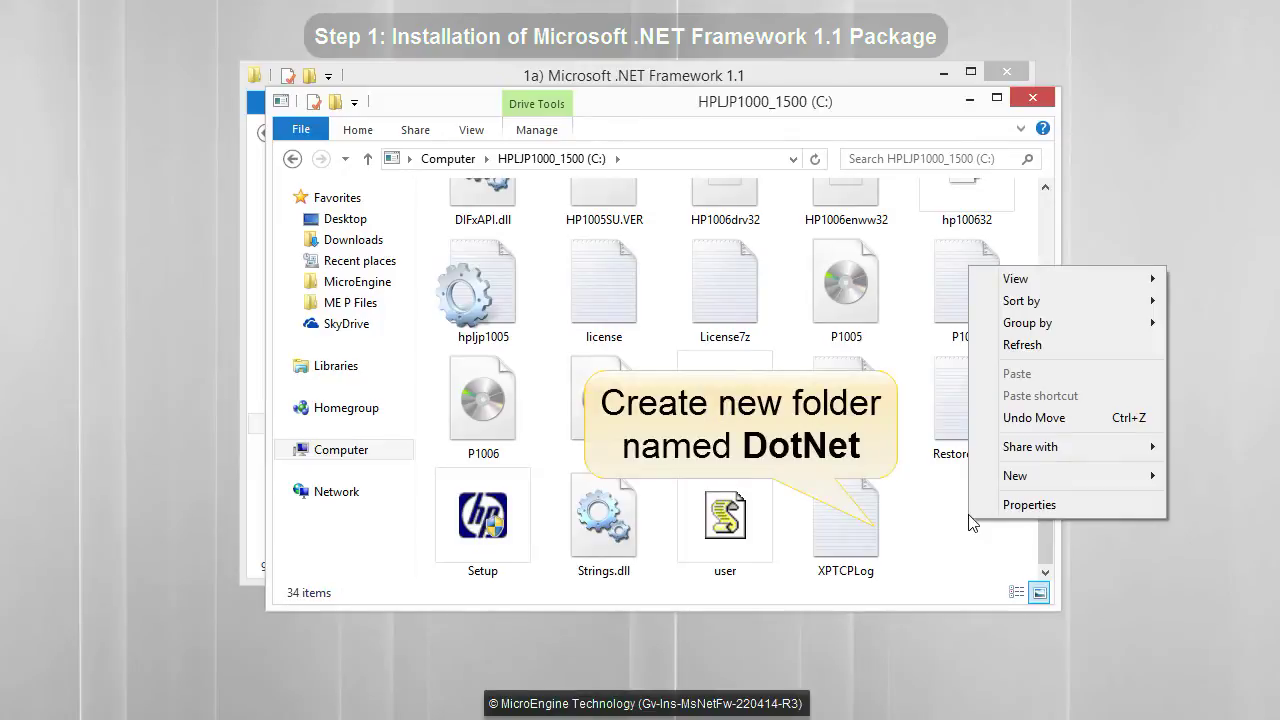
mouse_move(997, 486)
click(1185, 484)
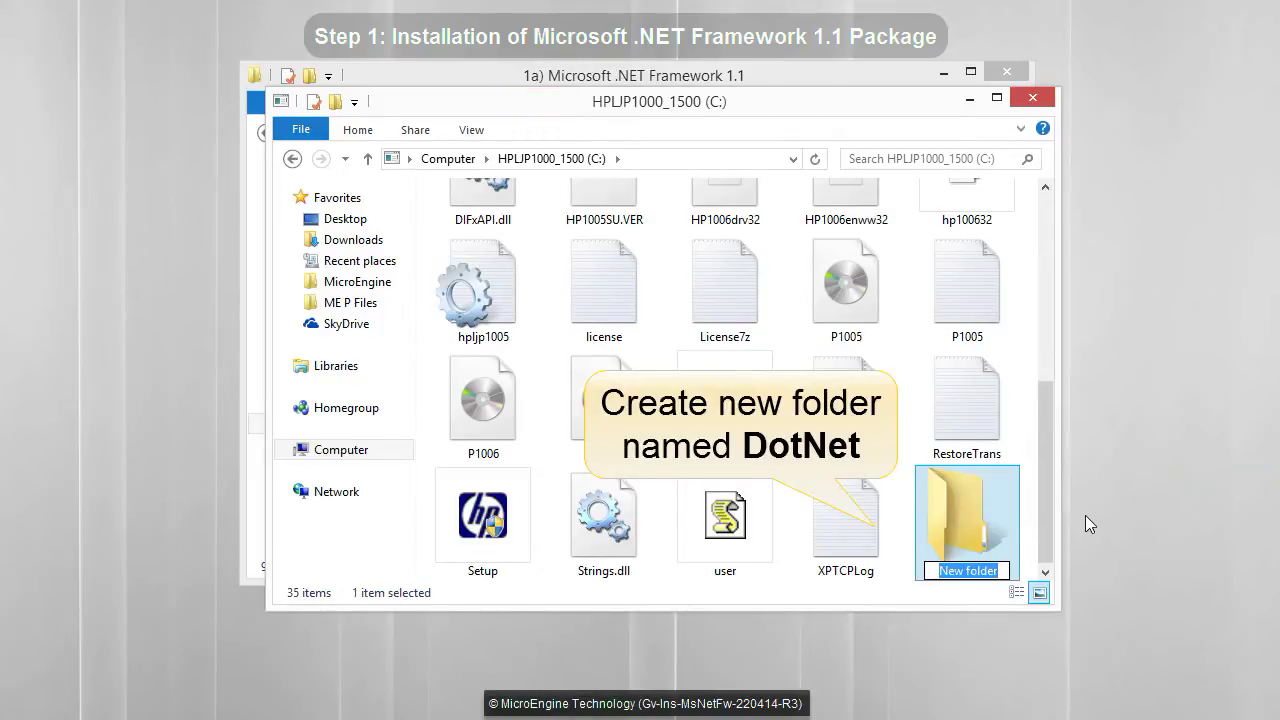
text(DotNet)
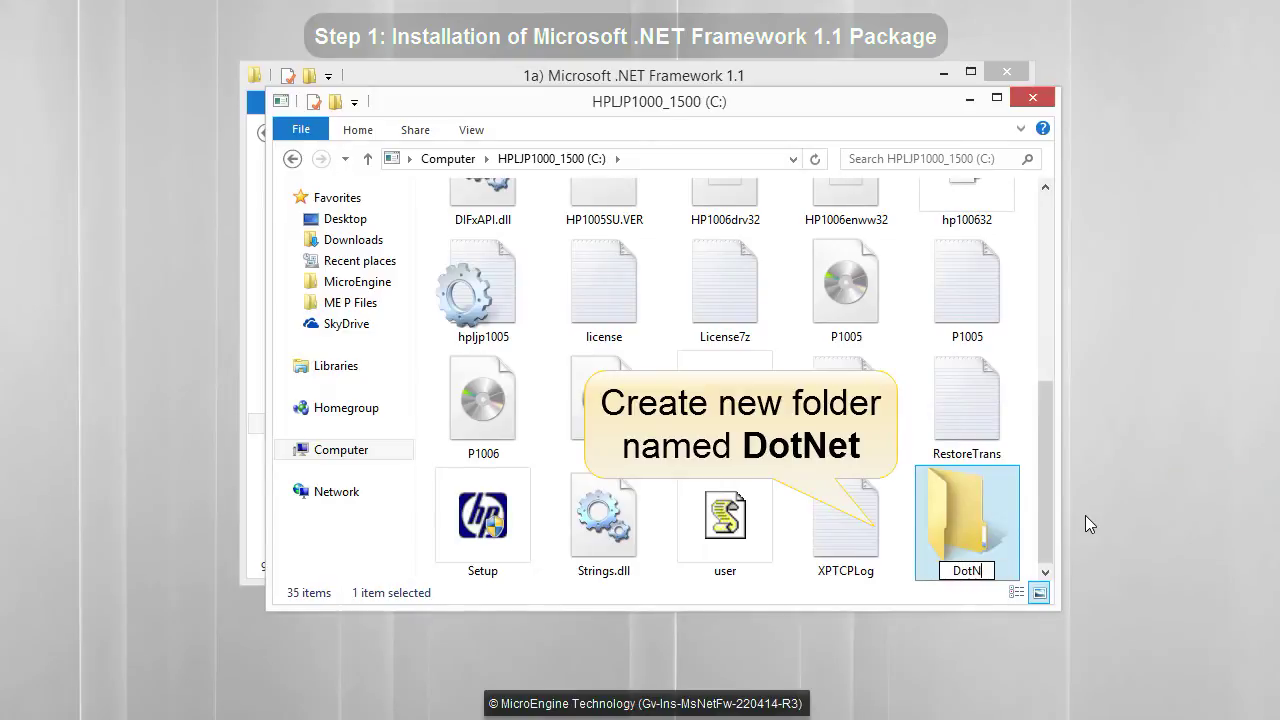
click(1085, 515)
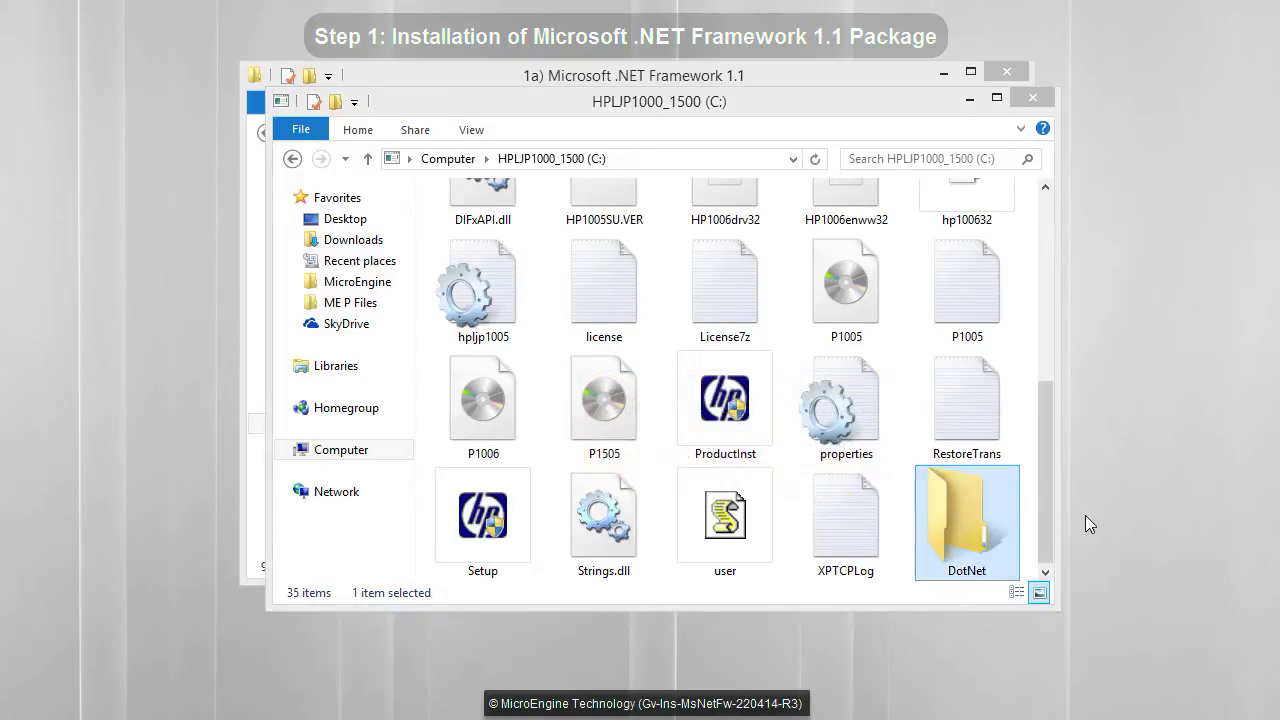
double_click(950, 519)
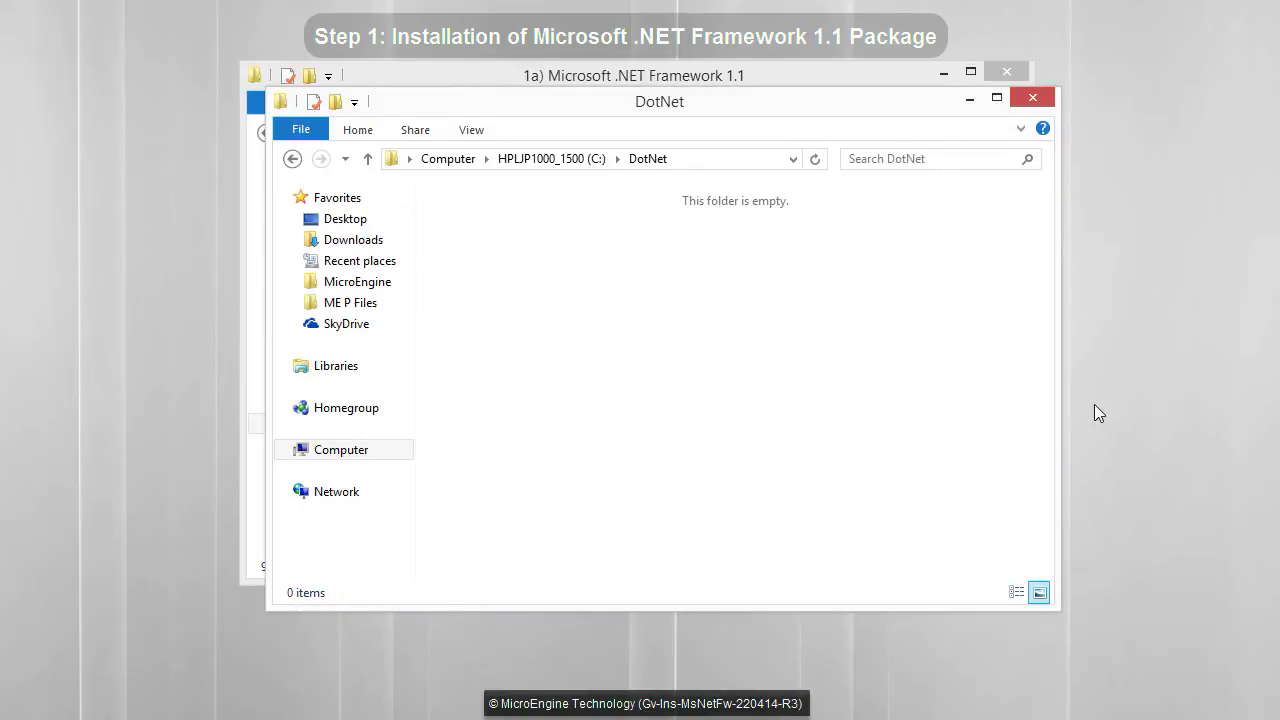
Return to the Microsoft .NET Framework 1.1 folder on the DVD and copy the dotnetfx and dotnetfxsp1 files
click(969, 98)
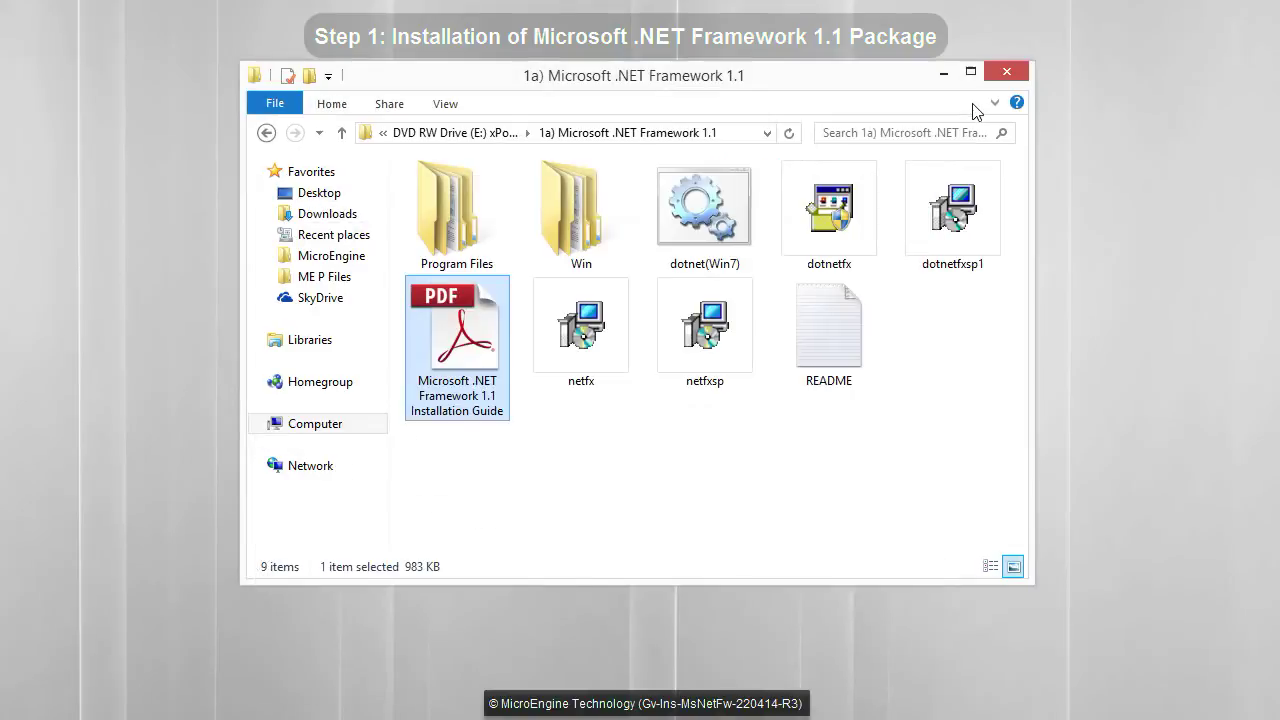
click(913, 446)
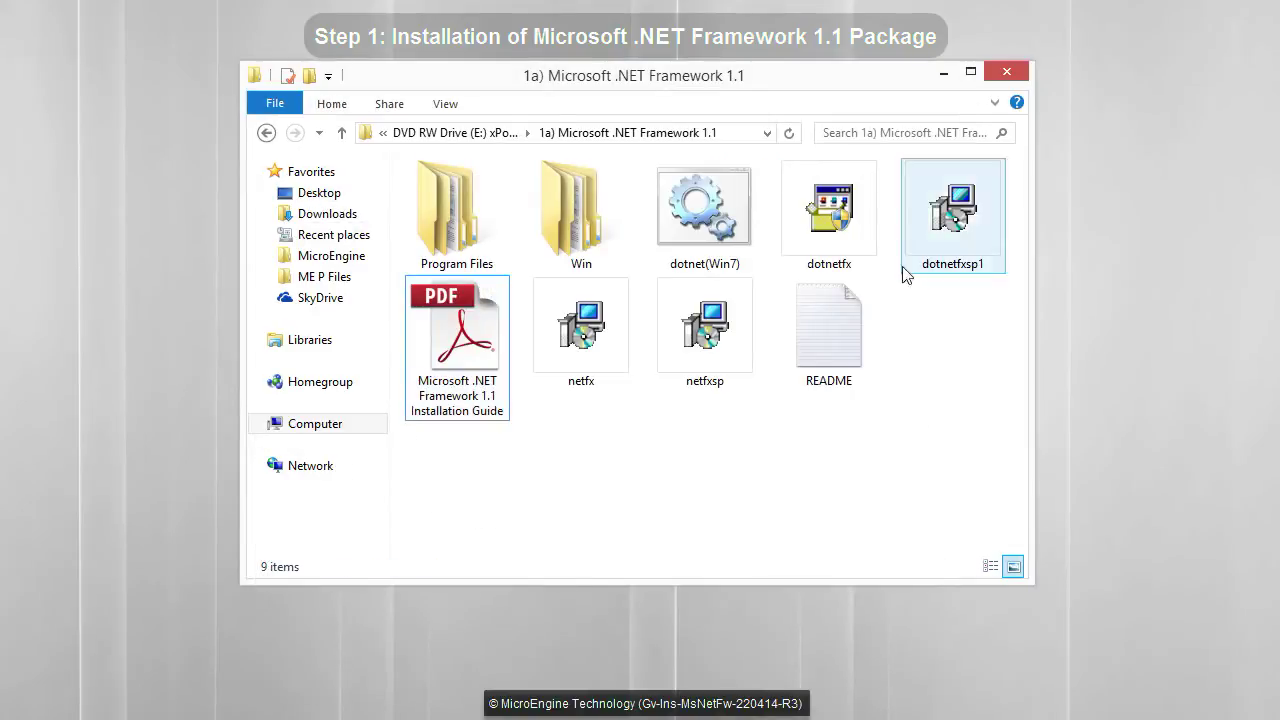
click(865, 220)
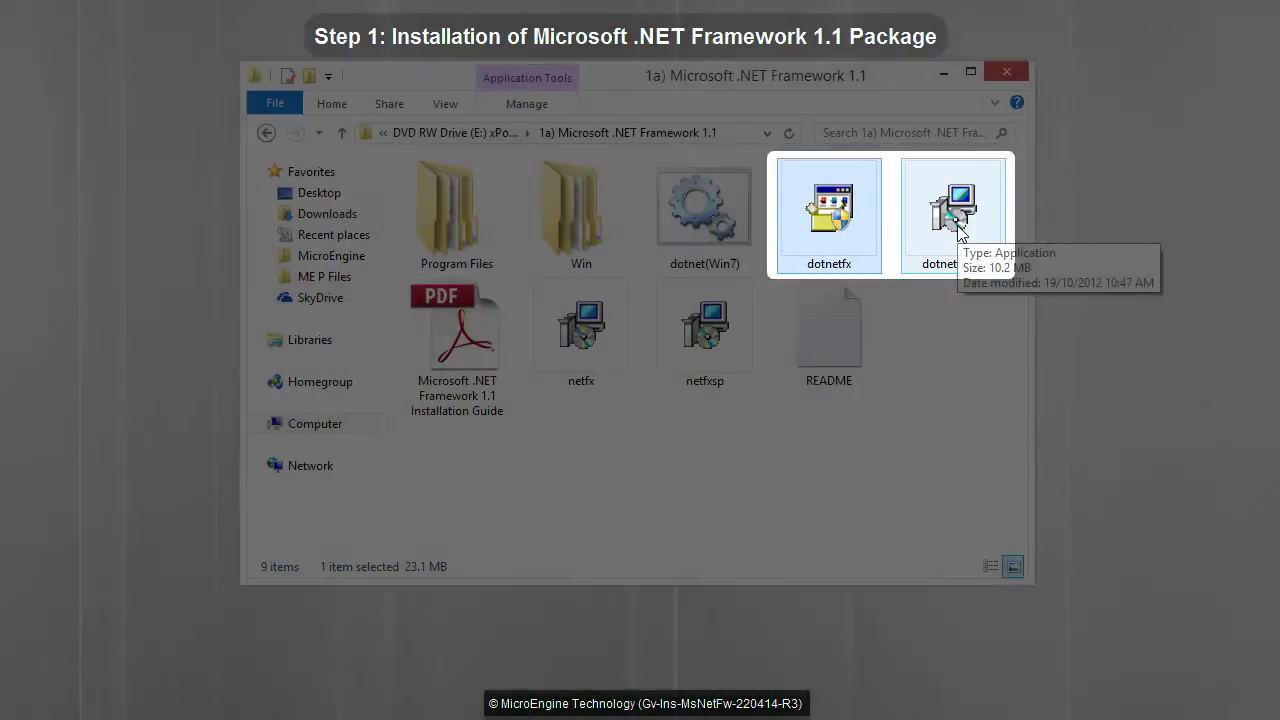
ctrl+click(941, 231)
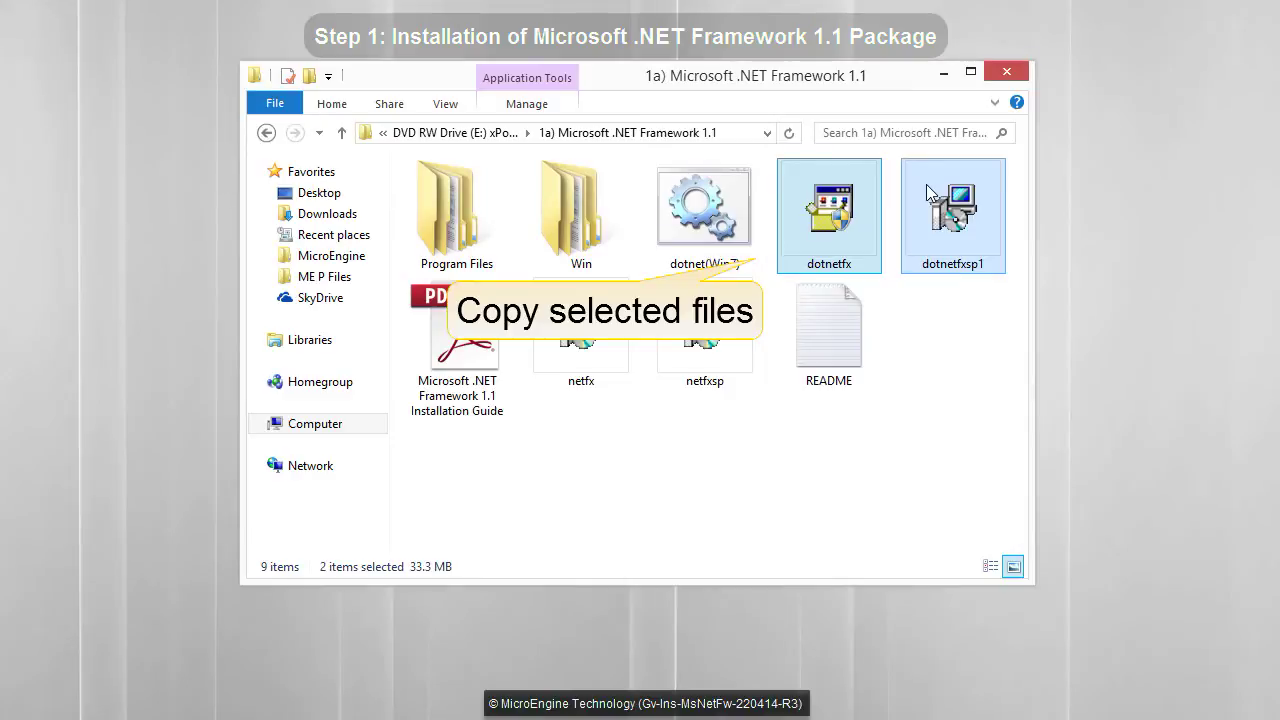
right_click(926, 184)
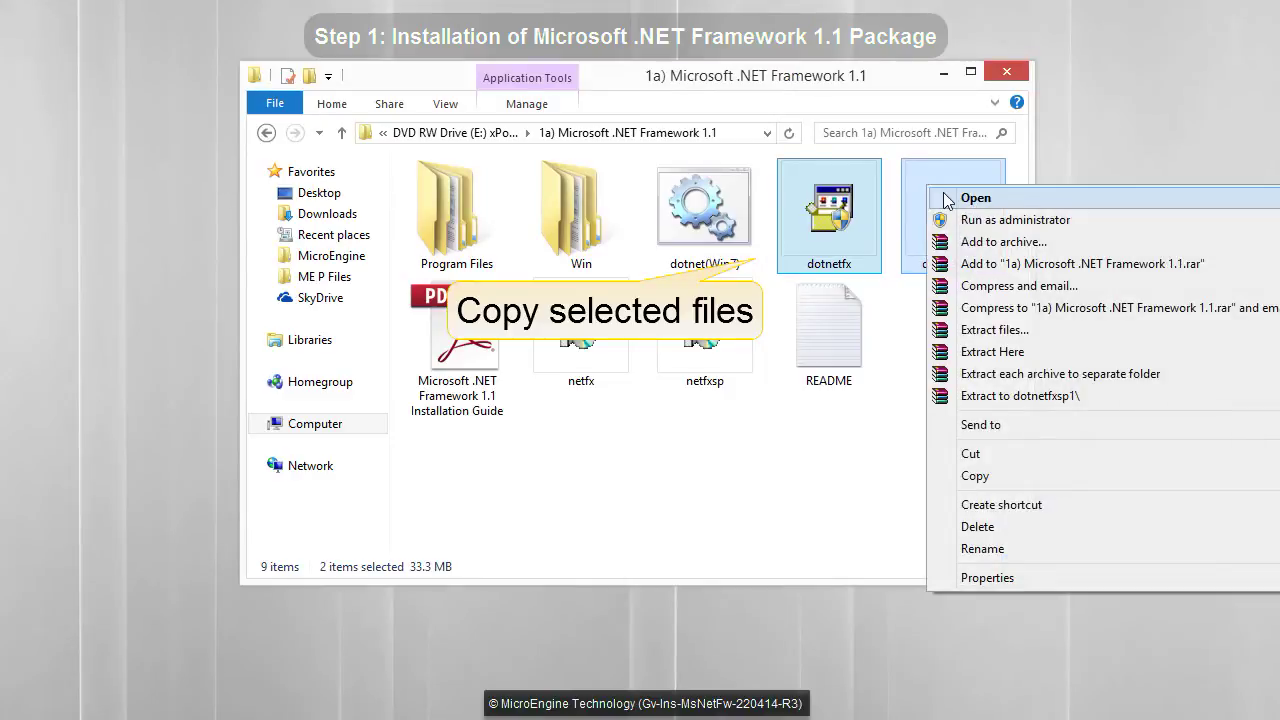
click(972, 474)
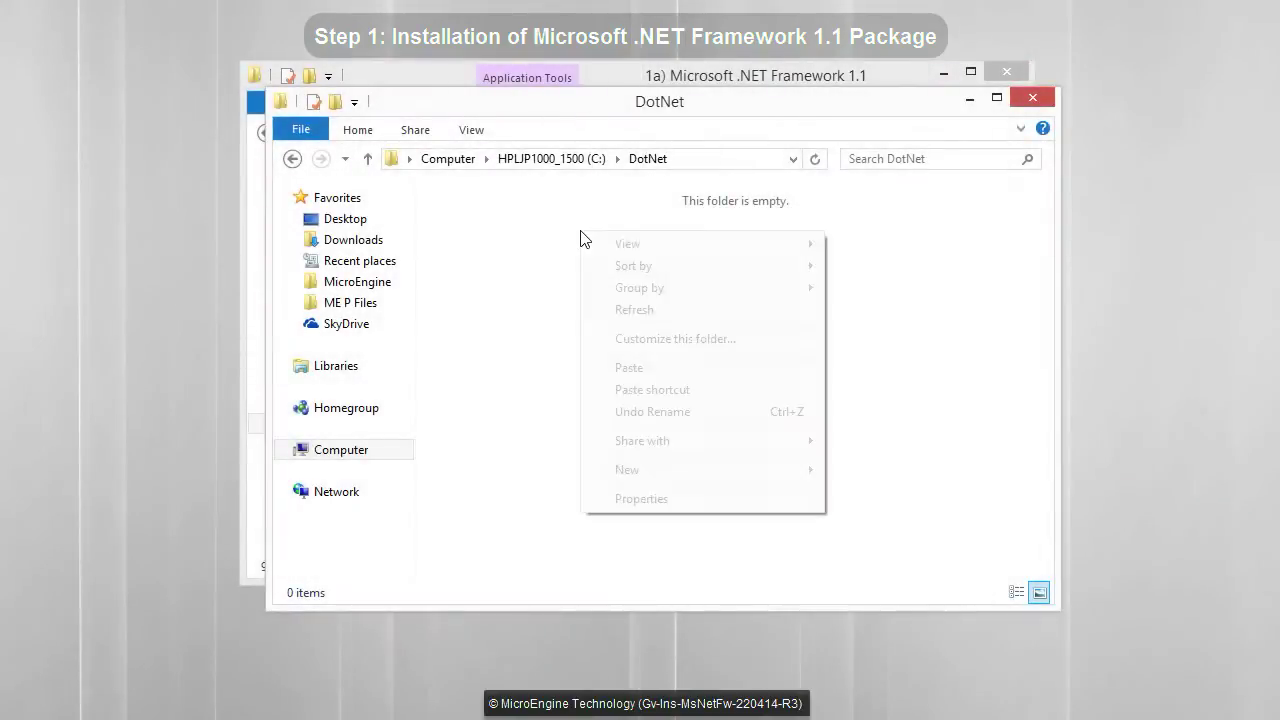
Paste the copied installer files into the C: drive's DotNet folder and minimize the DVD folder window
right_click(584, 238)
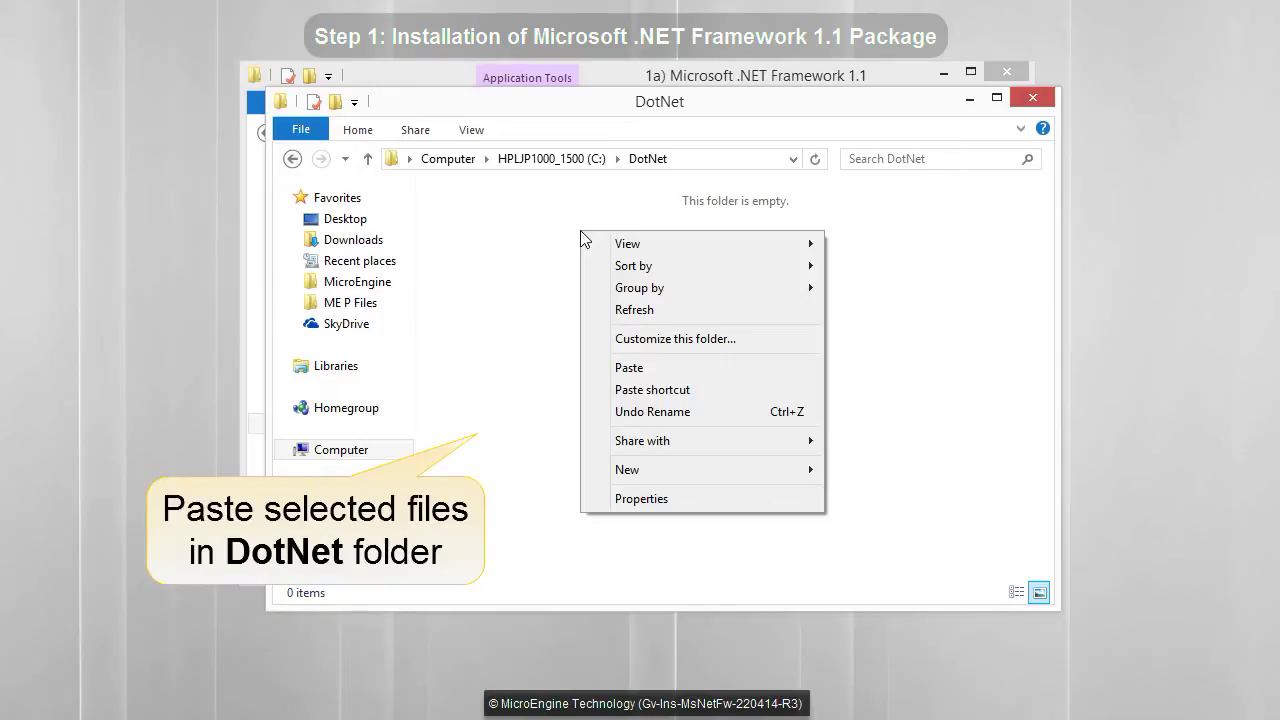
click(629, 368)
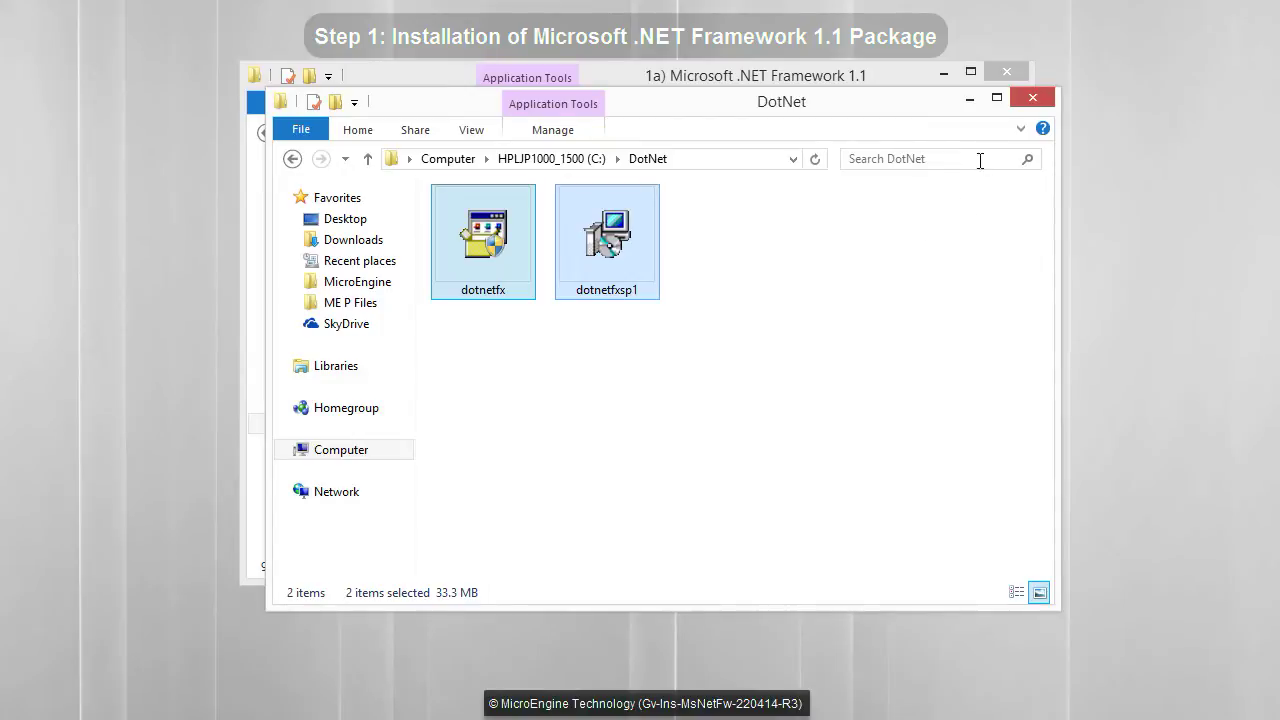
click(940, 74)
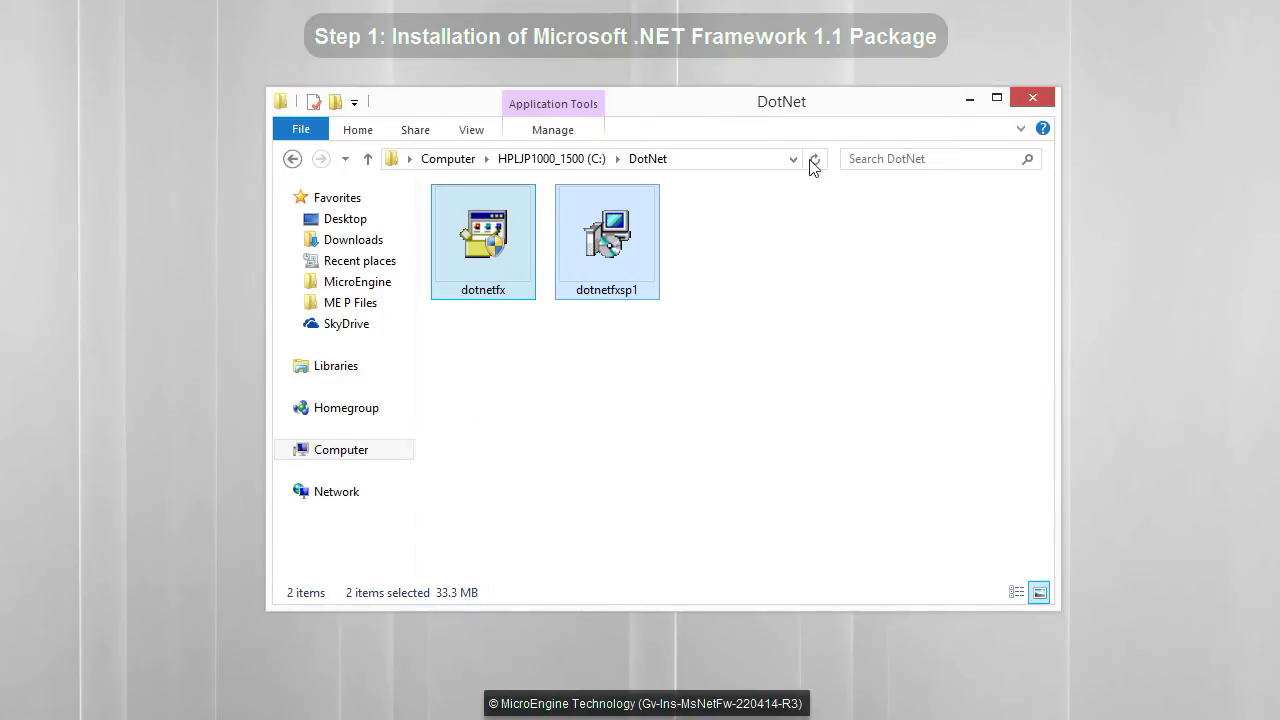
Maximize the DotNet folder window, then find Command Prompt and run it as administrator
click(996, 100)
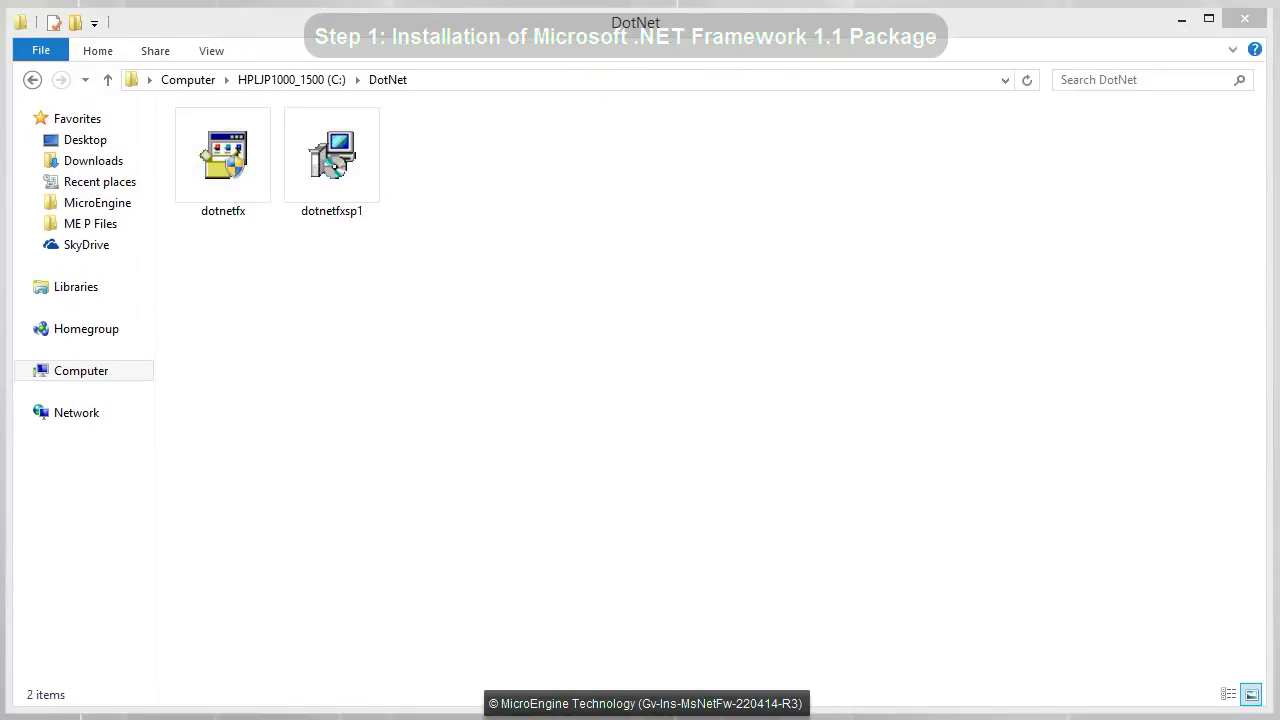
key(super)
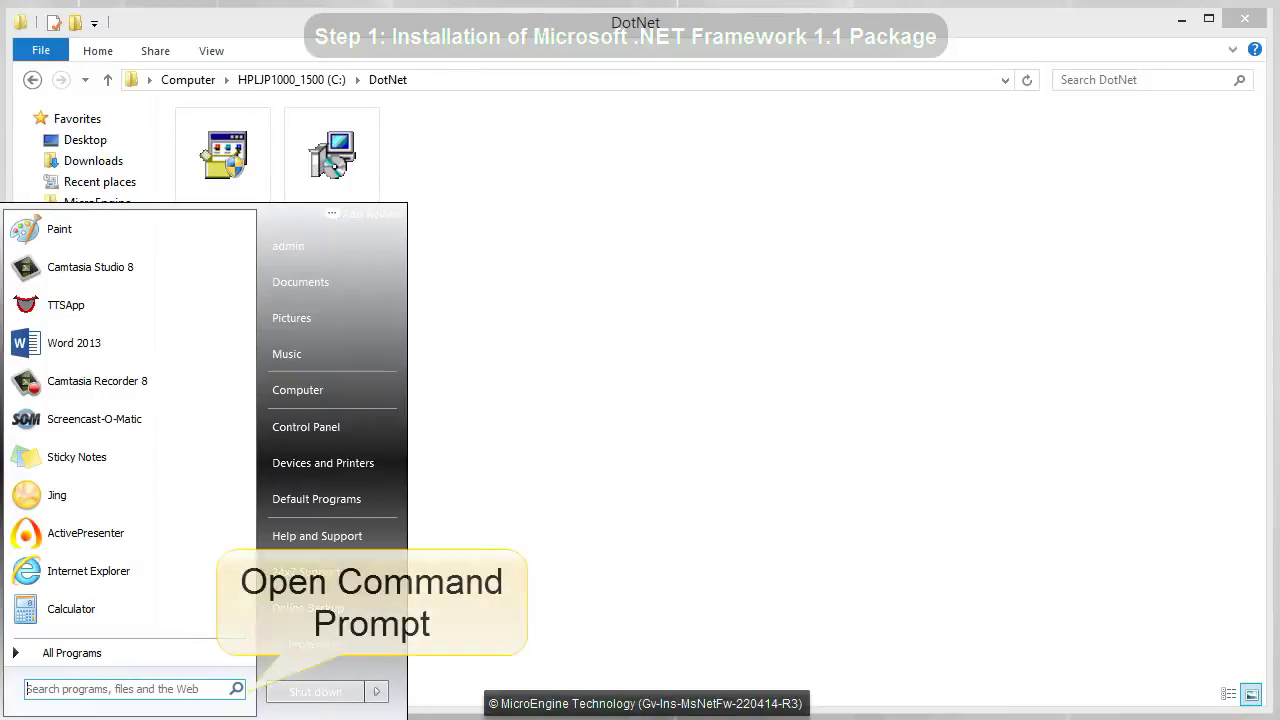
text(Co)
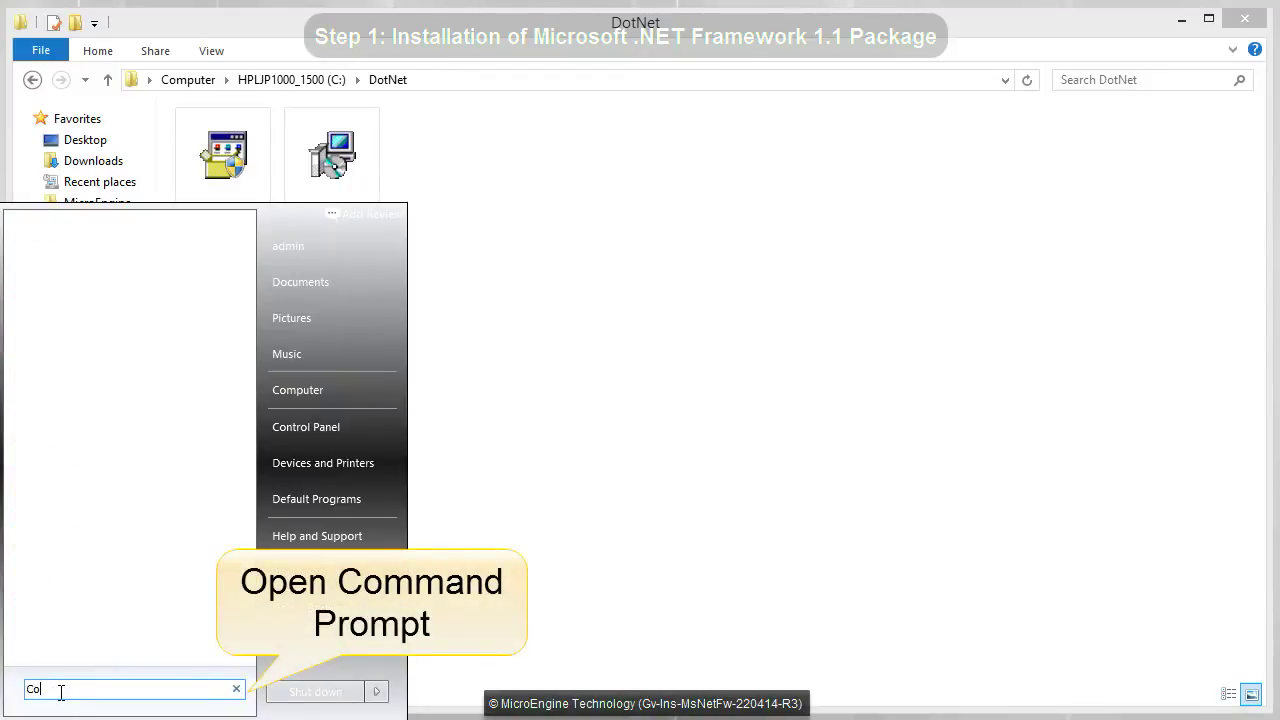
text(mmand Prompt)
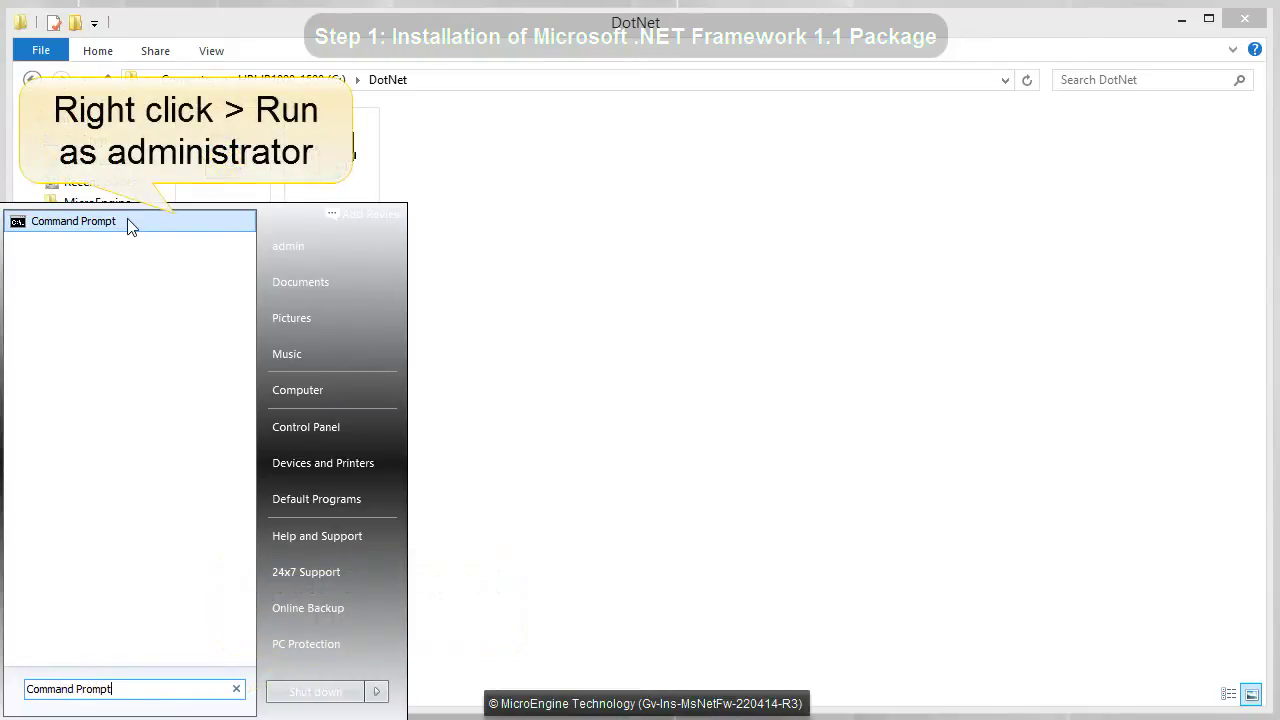
right_click(129, 226)
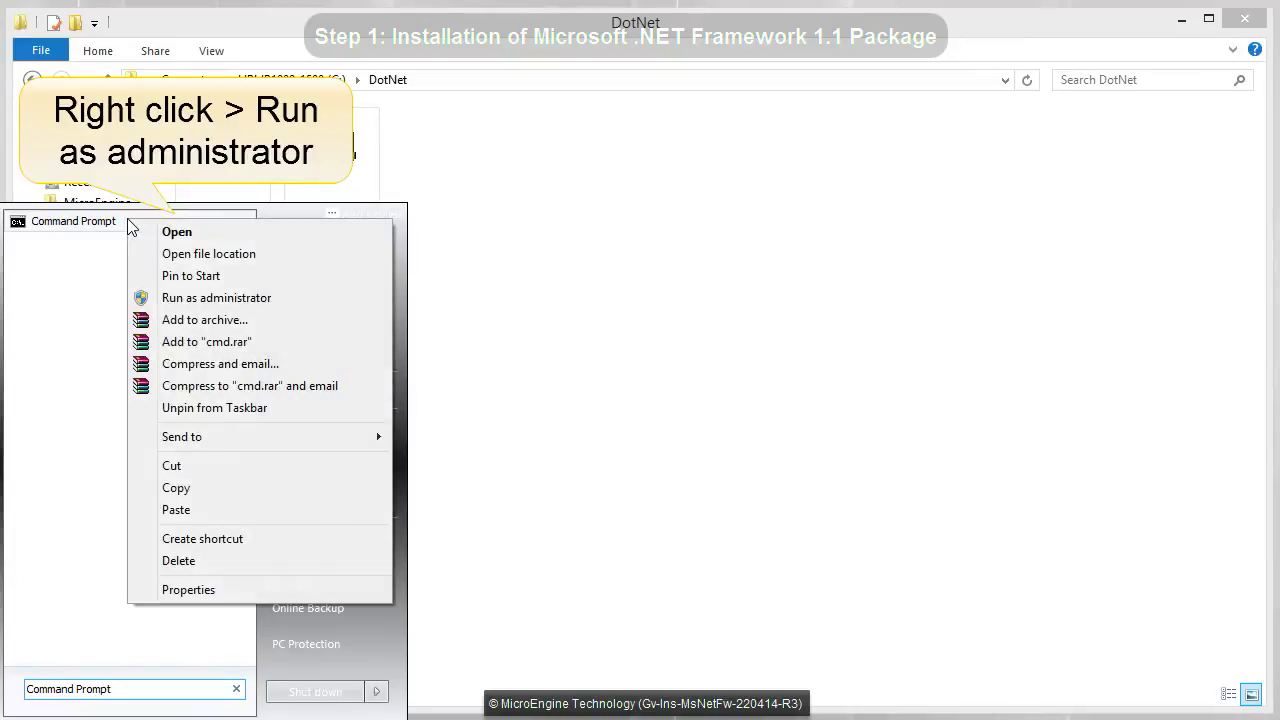
click(186, 305)
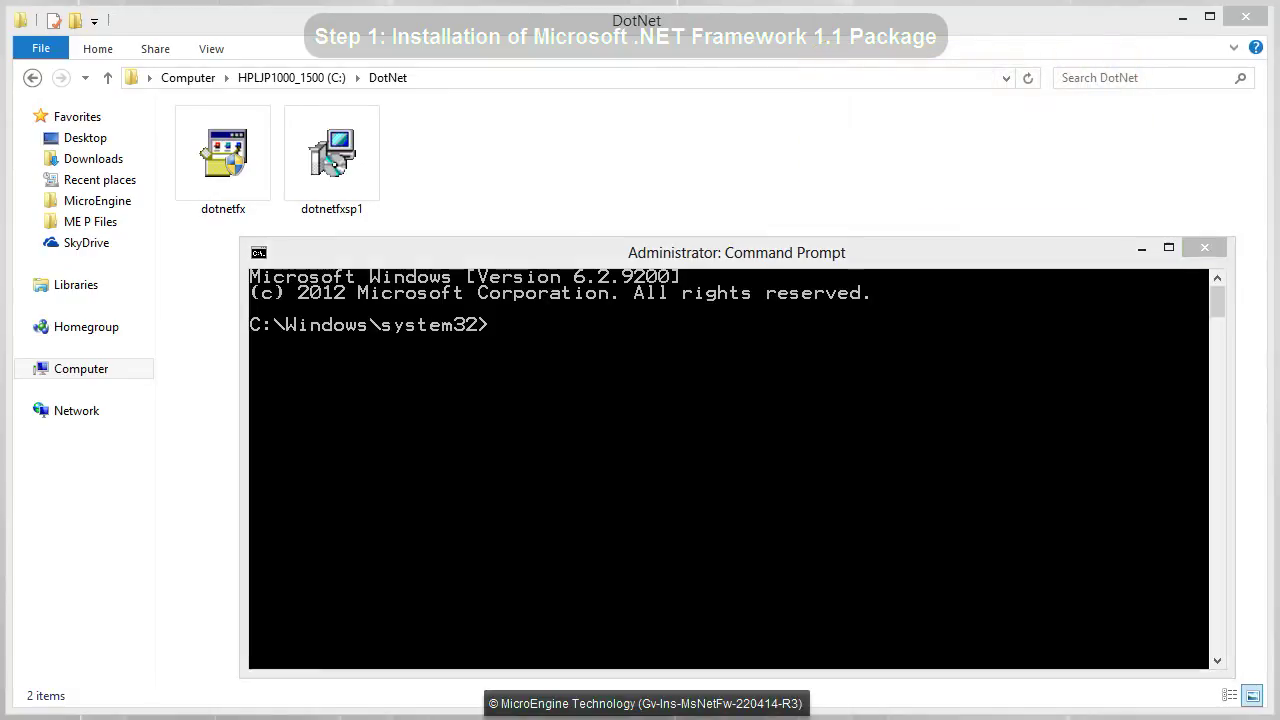
Copy the command cd C:\DotNet from step 5 of the installation guide and run it in the administrator Command Prompt
key(alt+Tab)
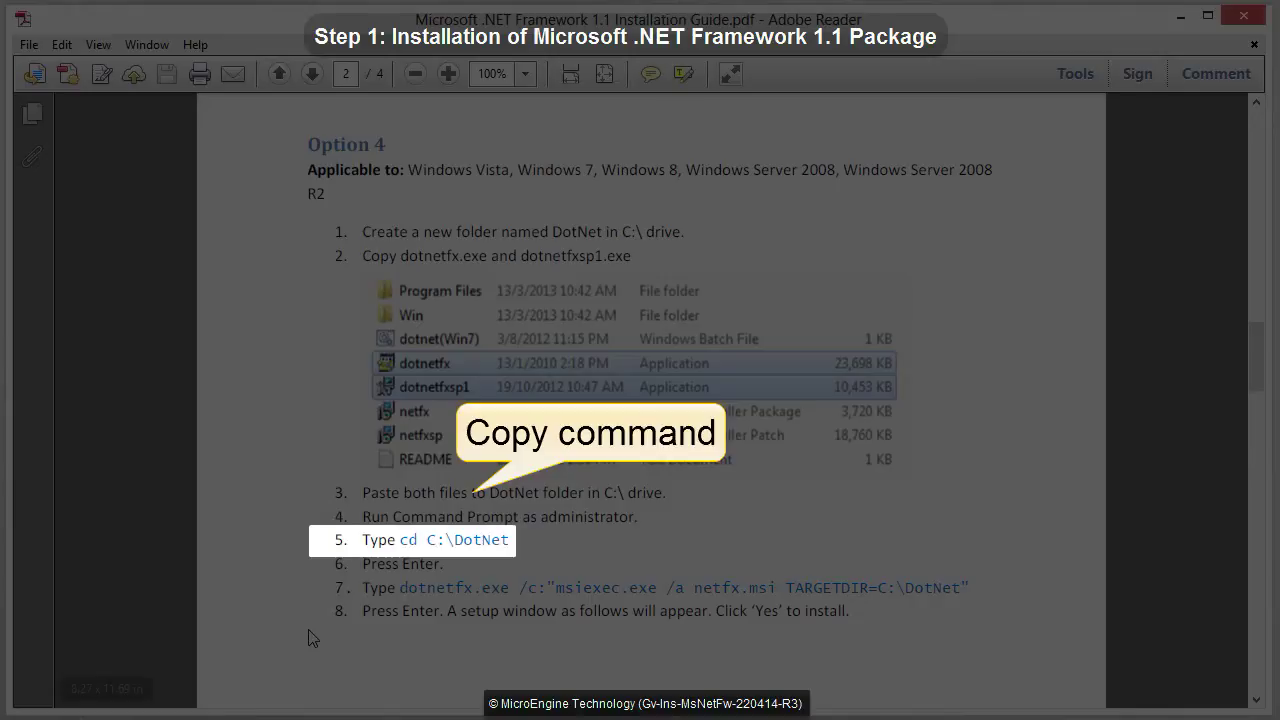
drag(399, 540, 494, 540)
right_click(494, 541)
click(524, 557)
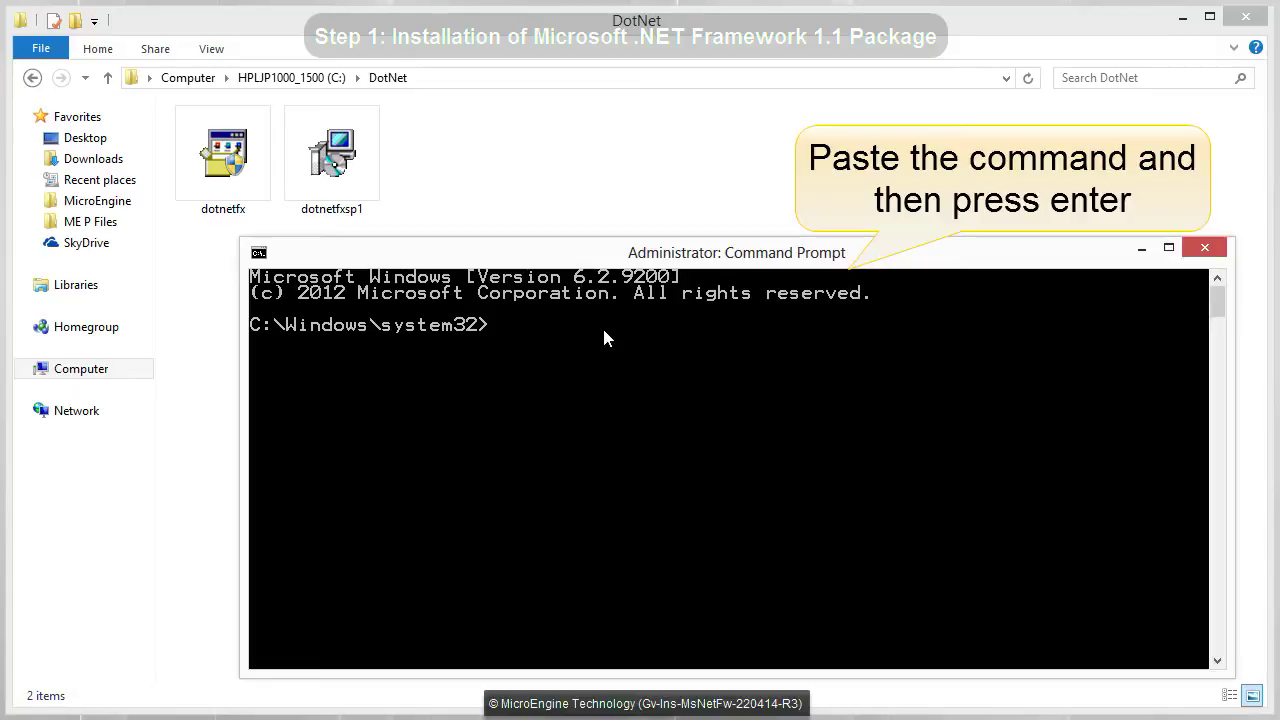
right_click(583, 321)
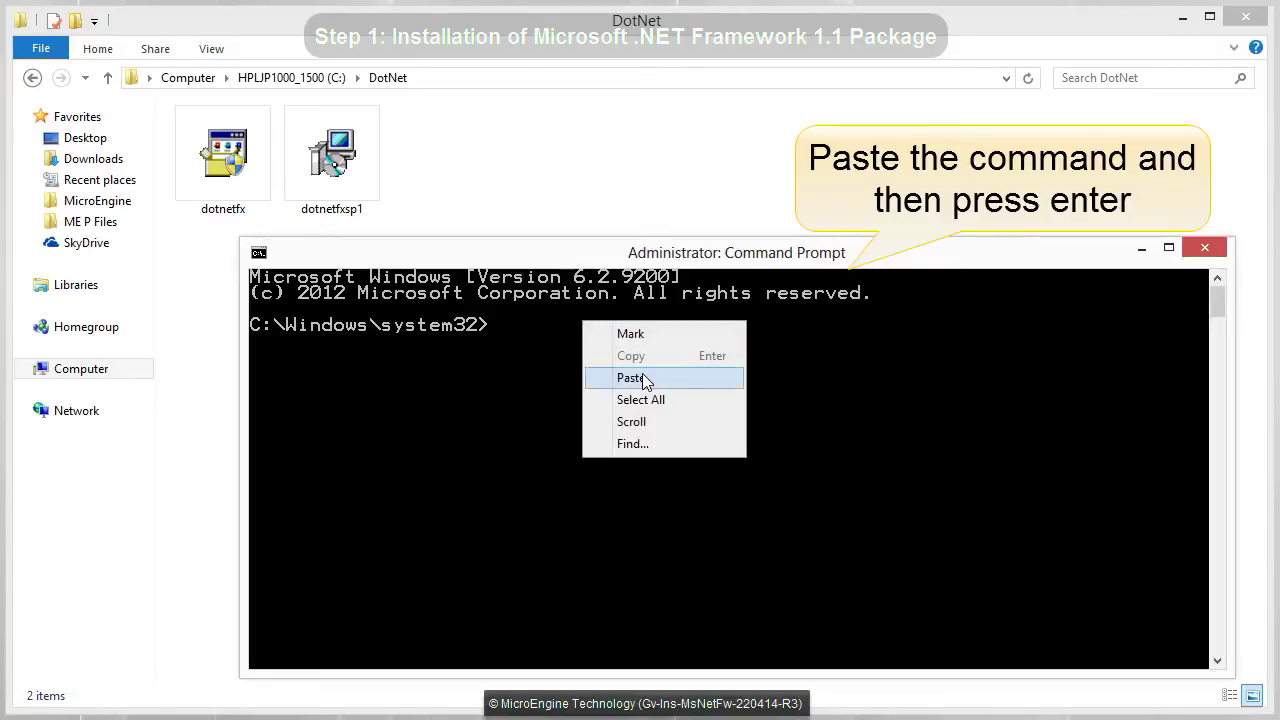
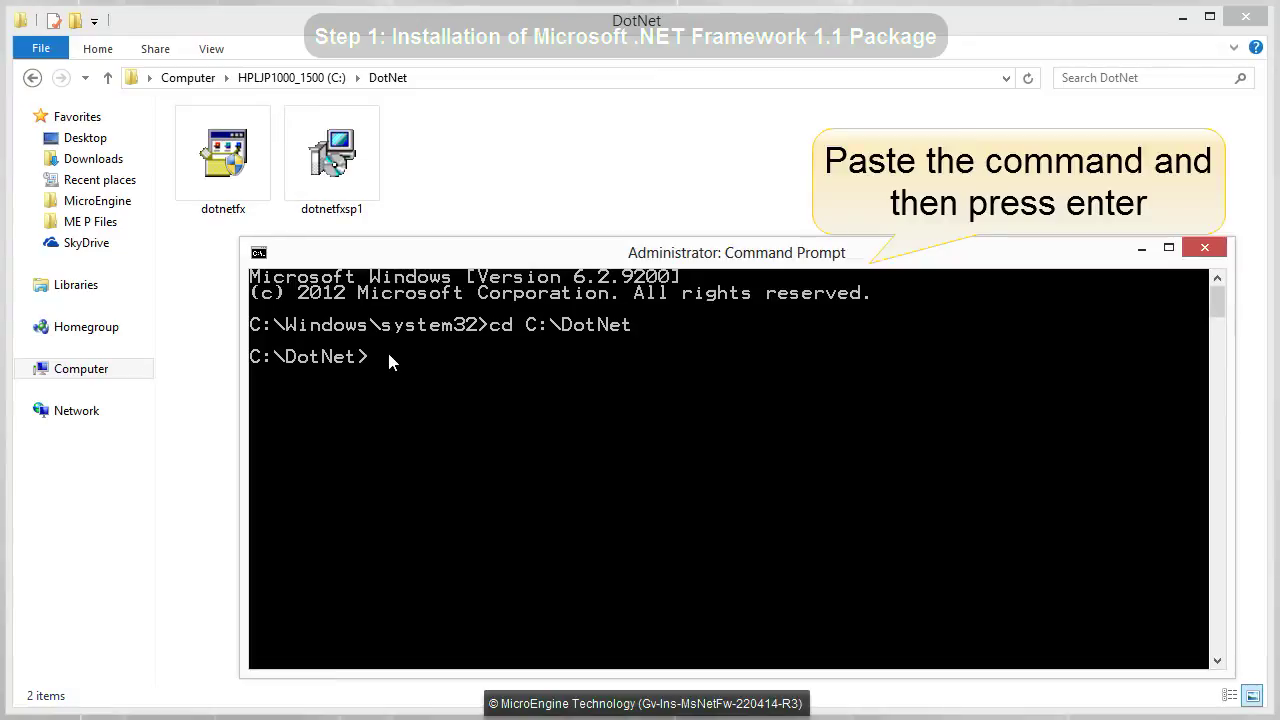
Paste and run dotnetfx.exe /c:"msiexec.exe /a netfx.msi TARGETDIR=C:\DotNet" in Command Prompt
right_click(389, 355)
click(438, 411)
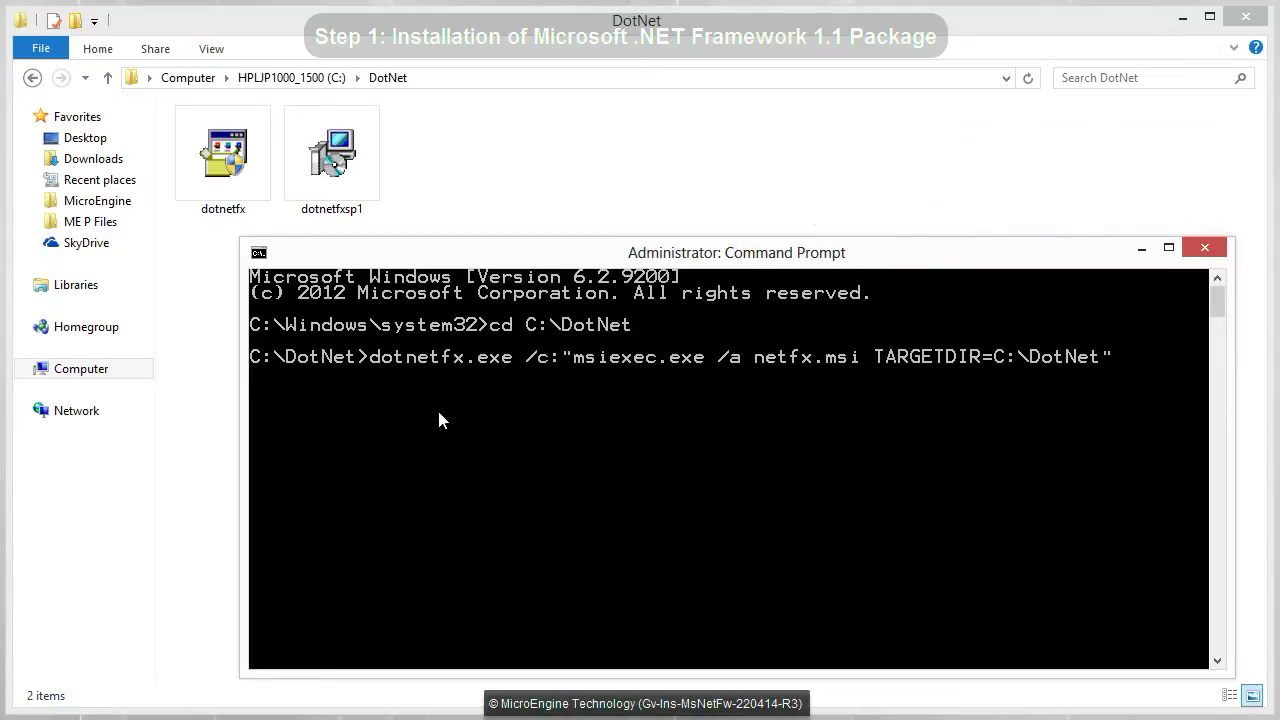
key(Return)
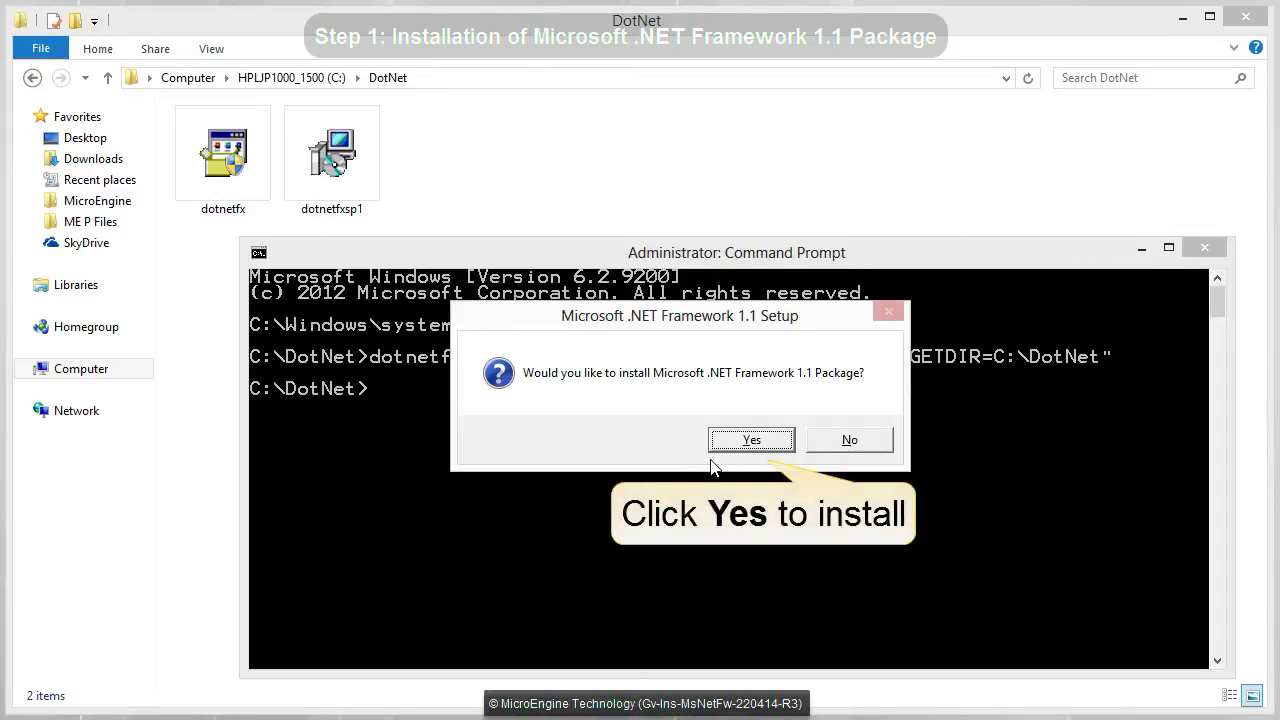
Accept installing the Microsoft .NET Framework 1.1 Package, run it without getting compatibility help, and finish the setup
click(750, 440)
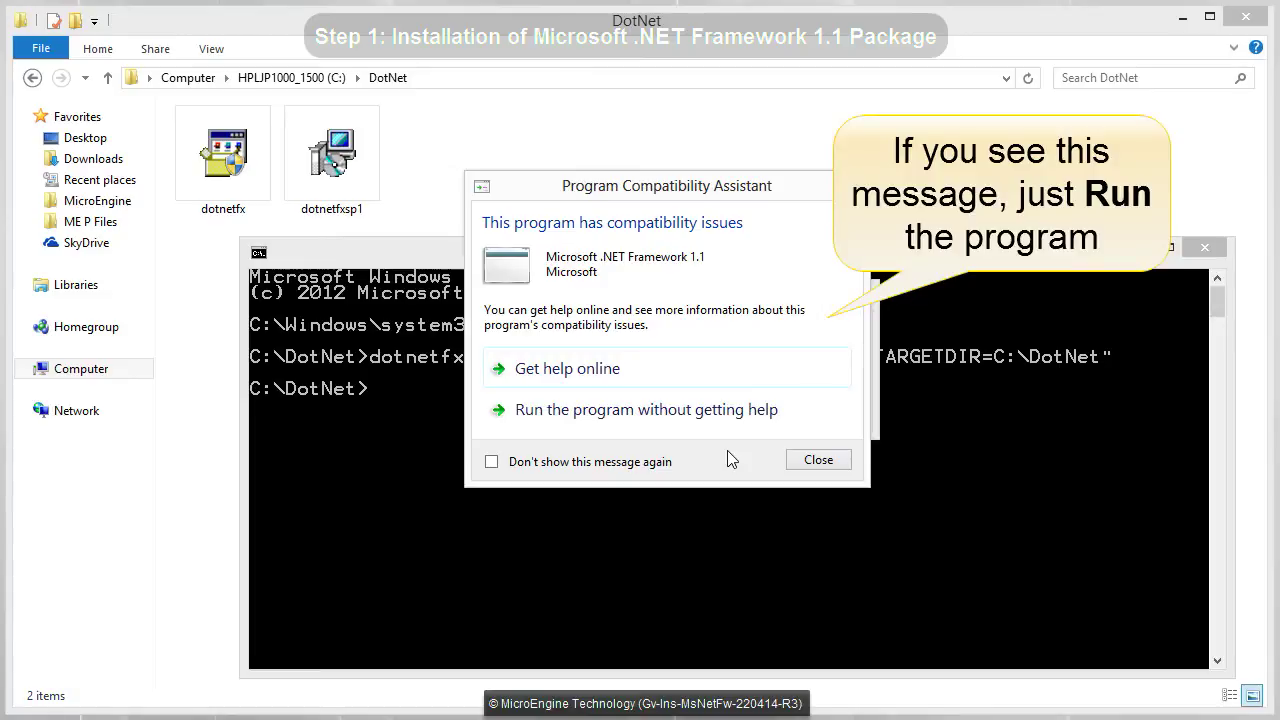
click(783, 412)
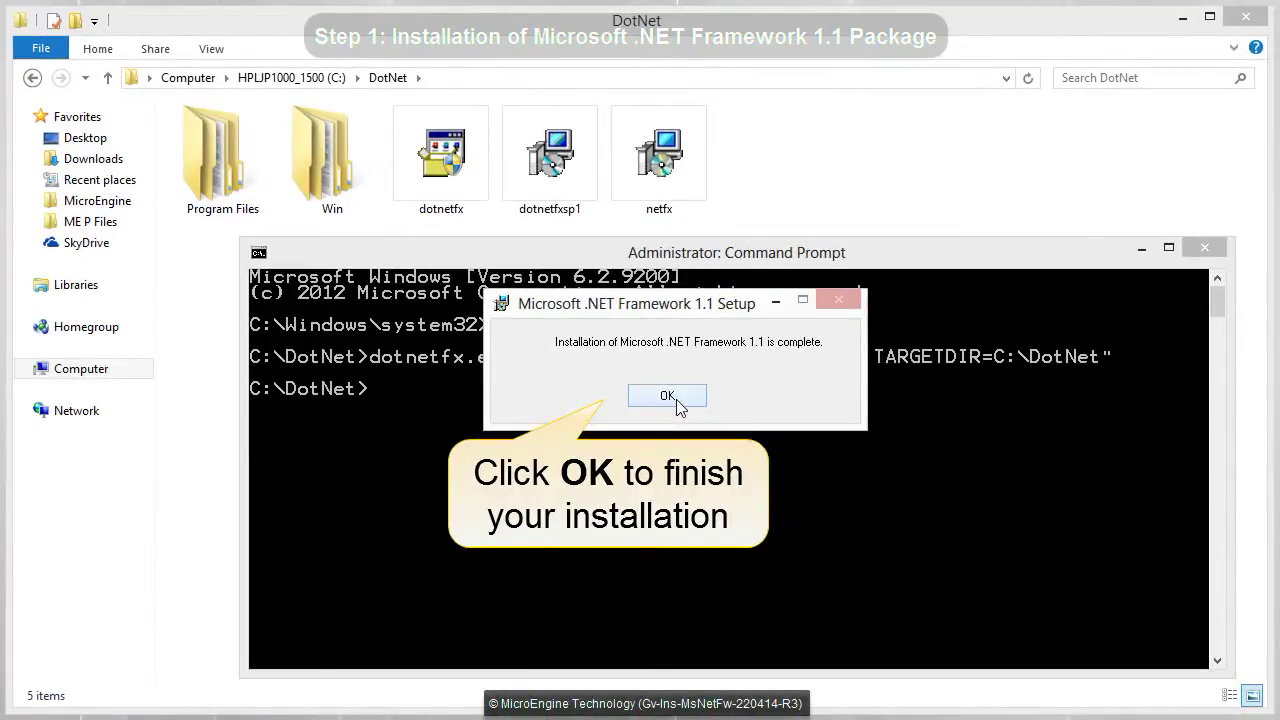
click(677, 402)
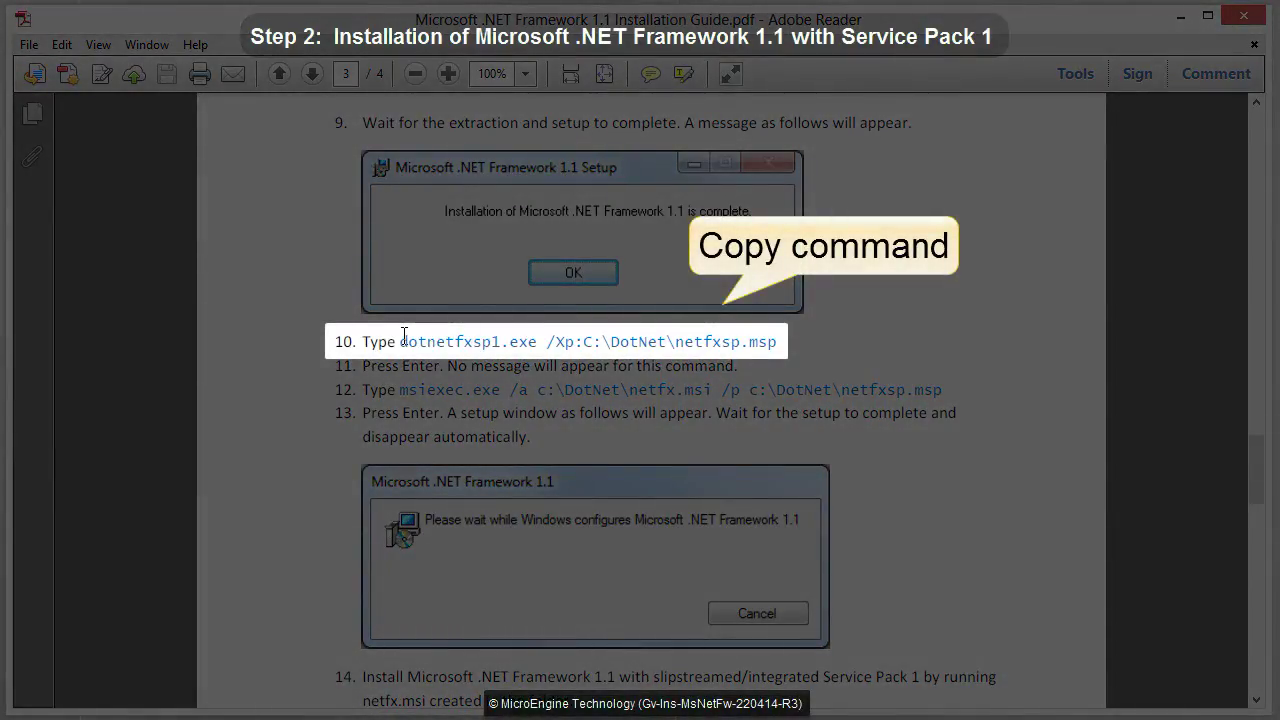
Copy dotnetfxsp1.exe /Xp:C:\DotNet\netfxsp.msp from step 10 of the installation guide and run it in Command Prompt
drag(401, 341, 772, 345)
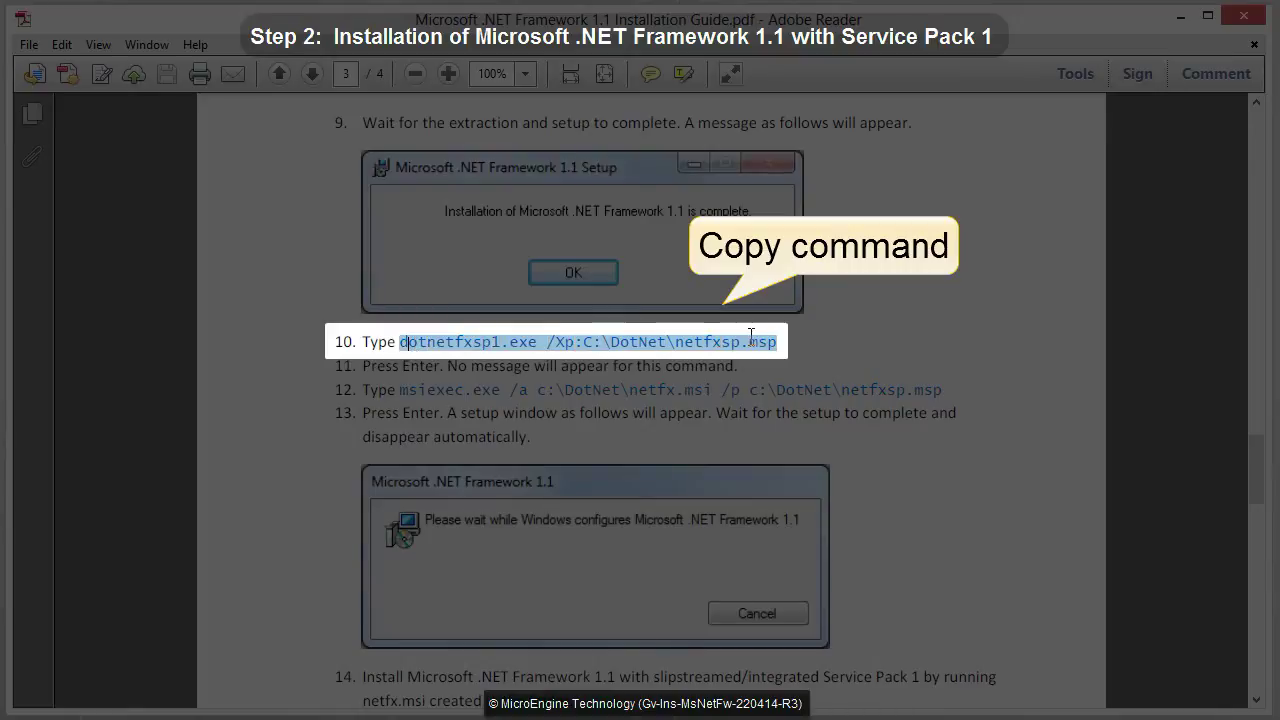
right_click(762, 352)
click(785, 357)
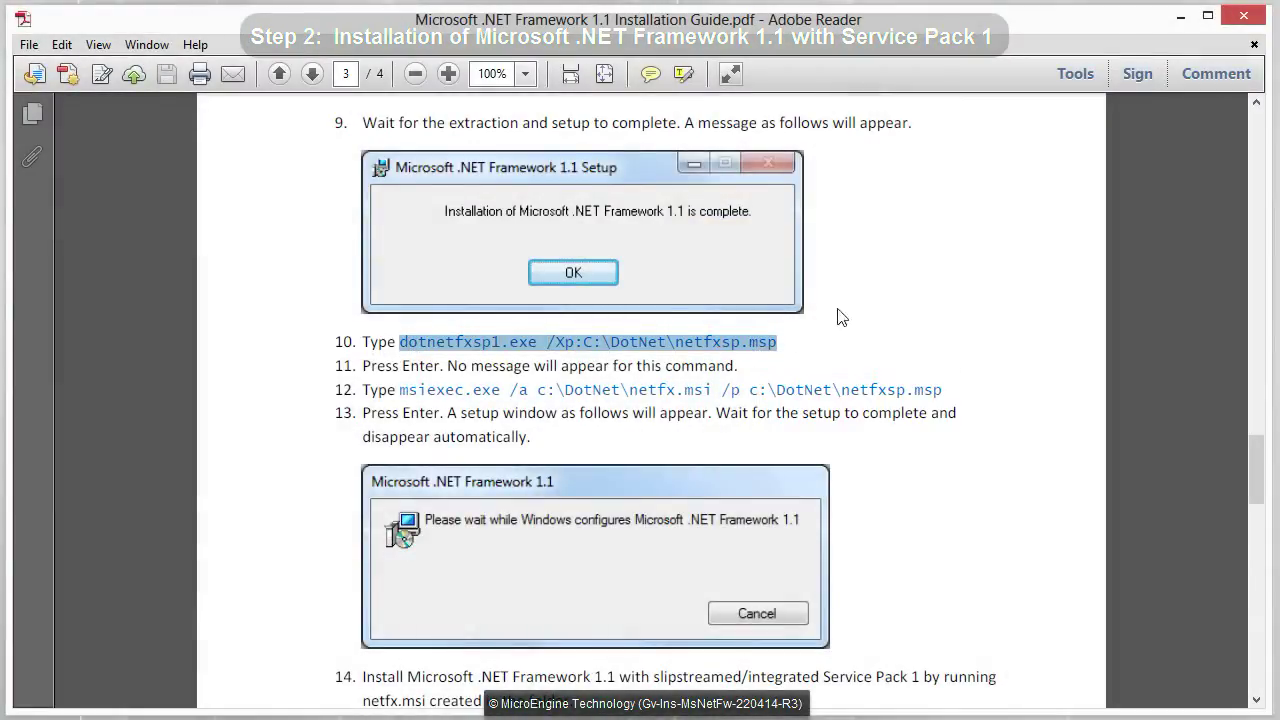
click(1175, 20)
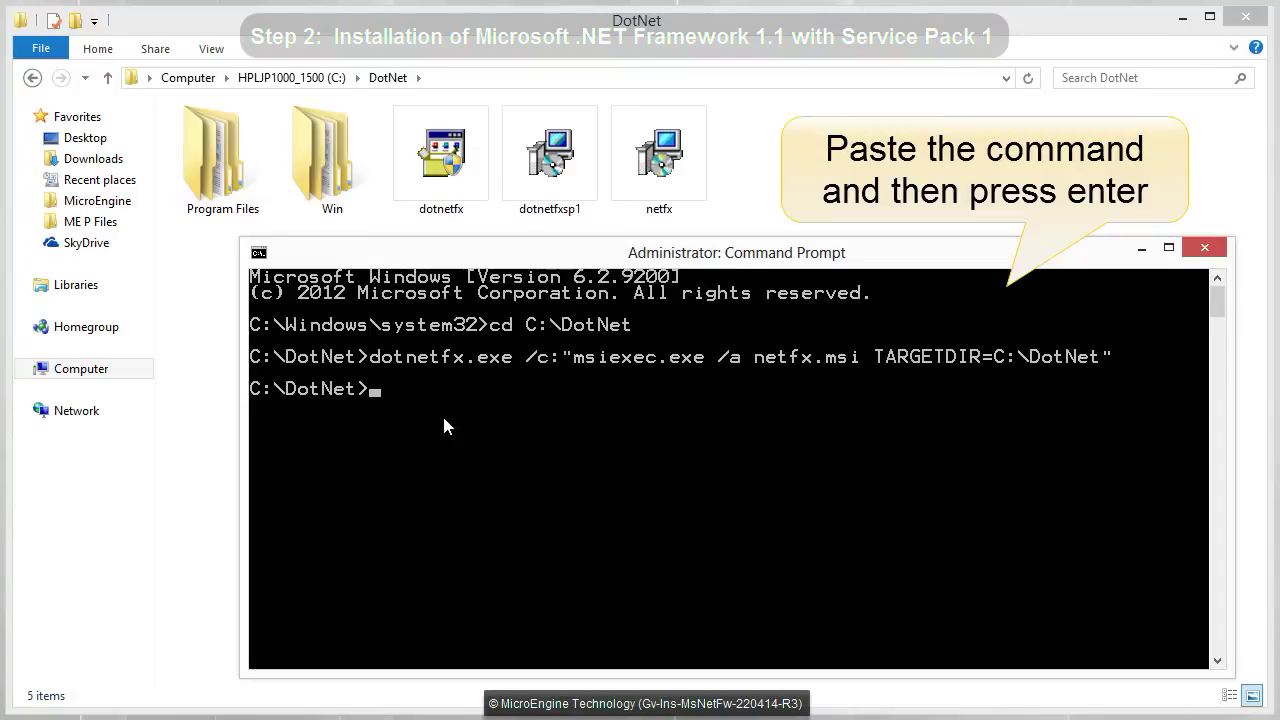
right_click(402, 393)
click(444, 447)
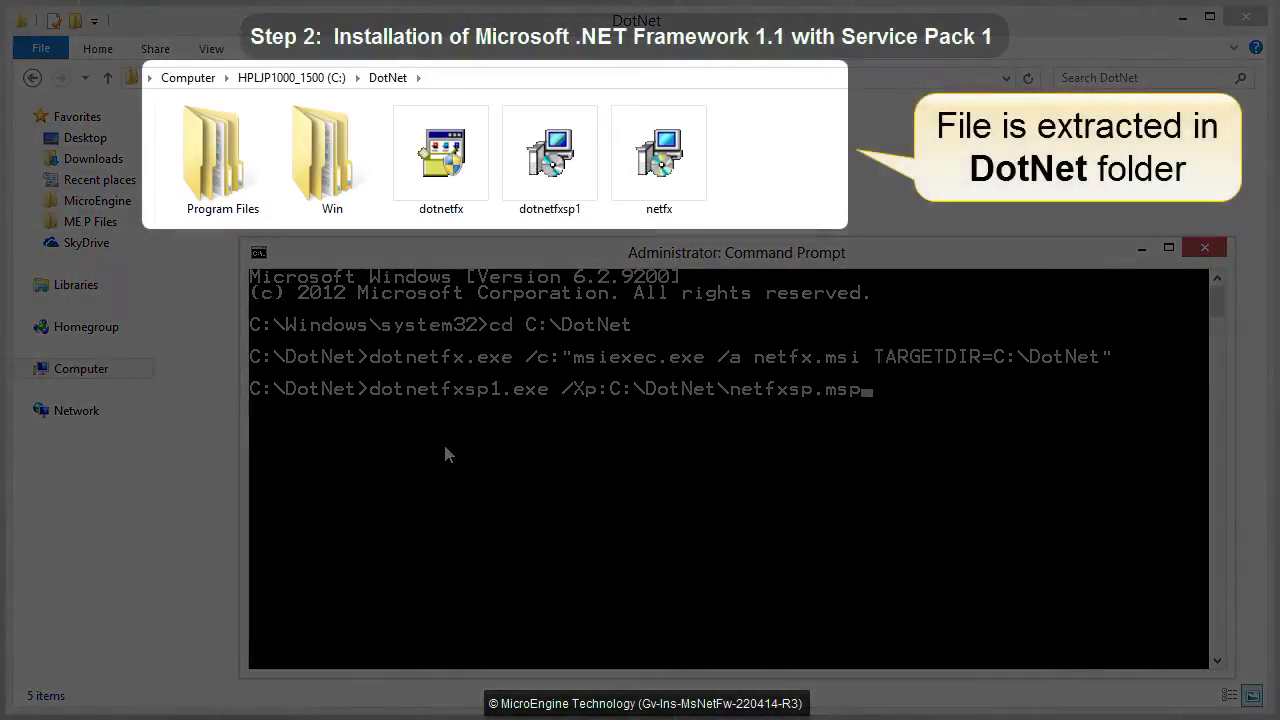
key(Return)
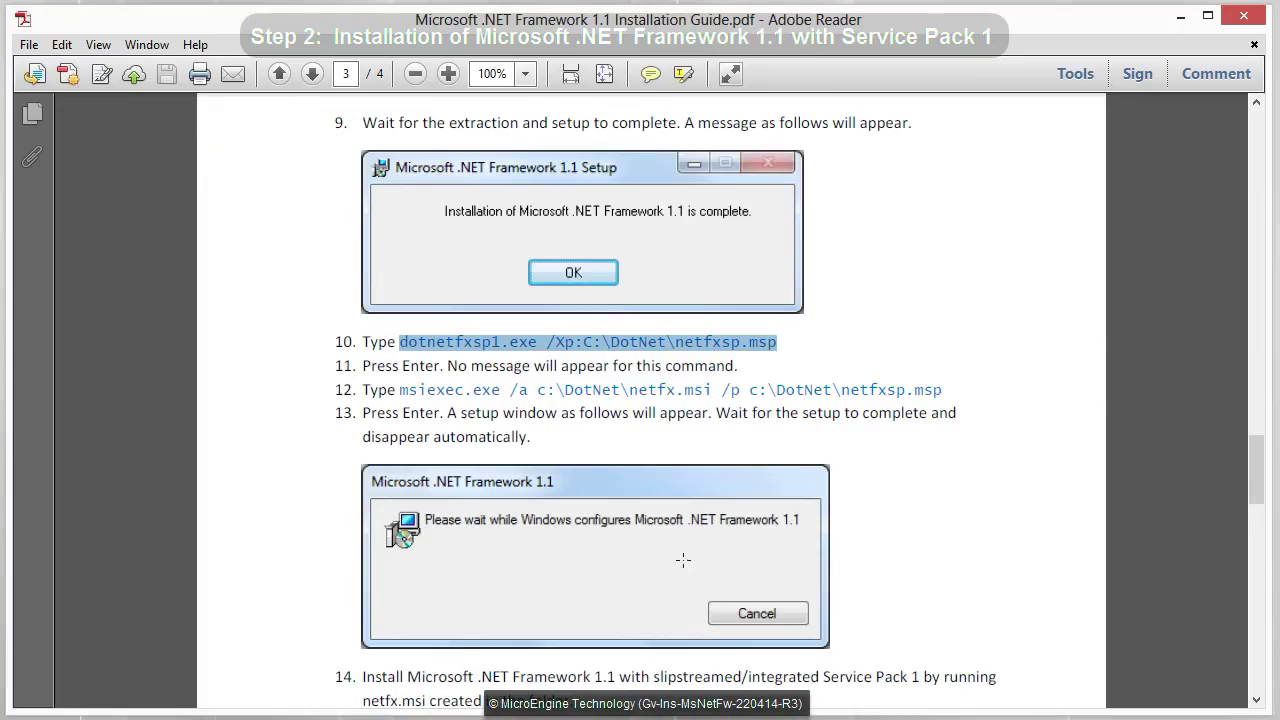
Copy msiexec.exe /a c:\DotNet\netfx.msi /p c:\DotNet\netfxsp.msp from the guide's step 12 and run it in Command Prompt, continuing without compatibility help
drag(399, 390, 941, 391)
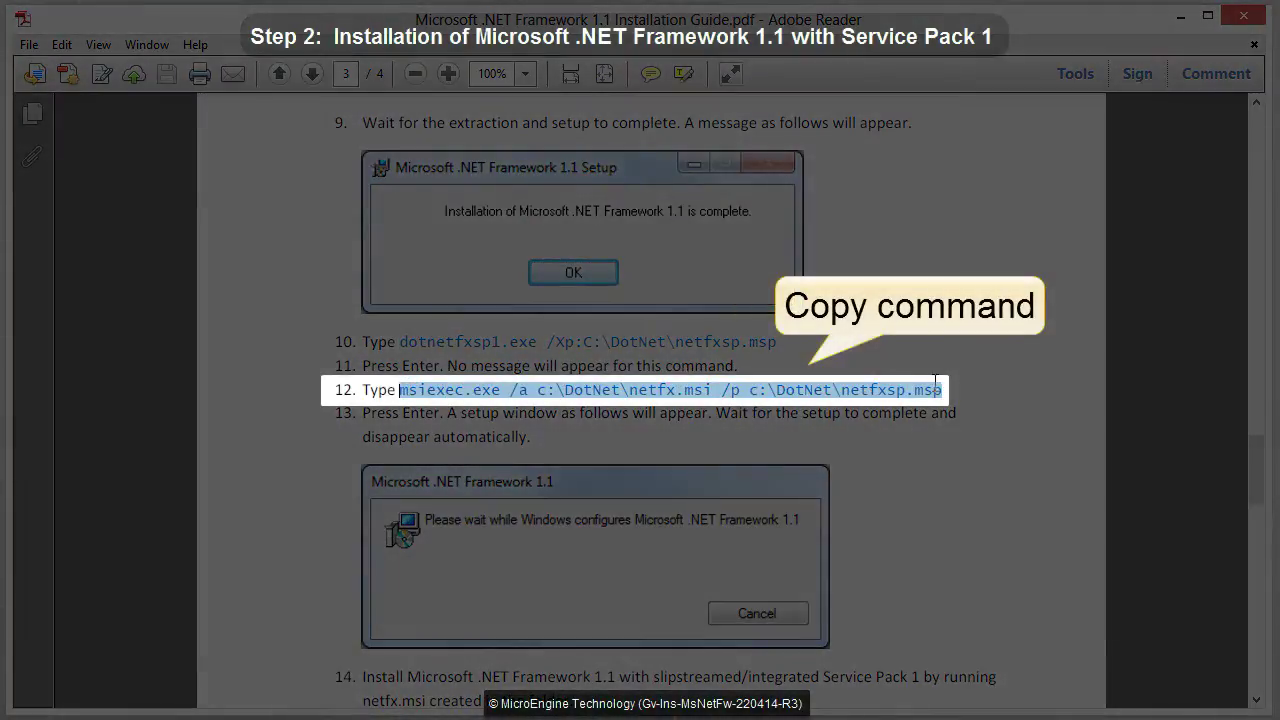
right_click(930, 399)
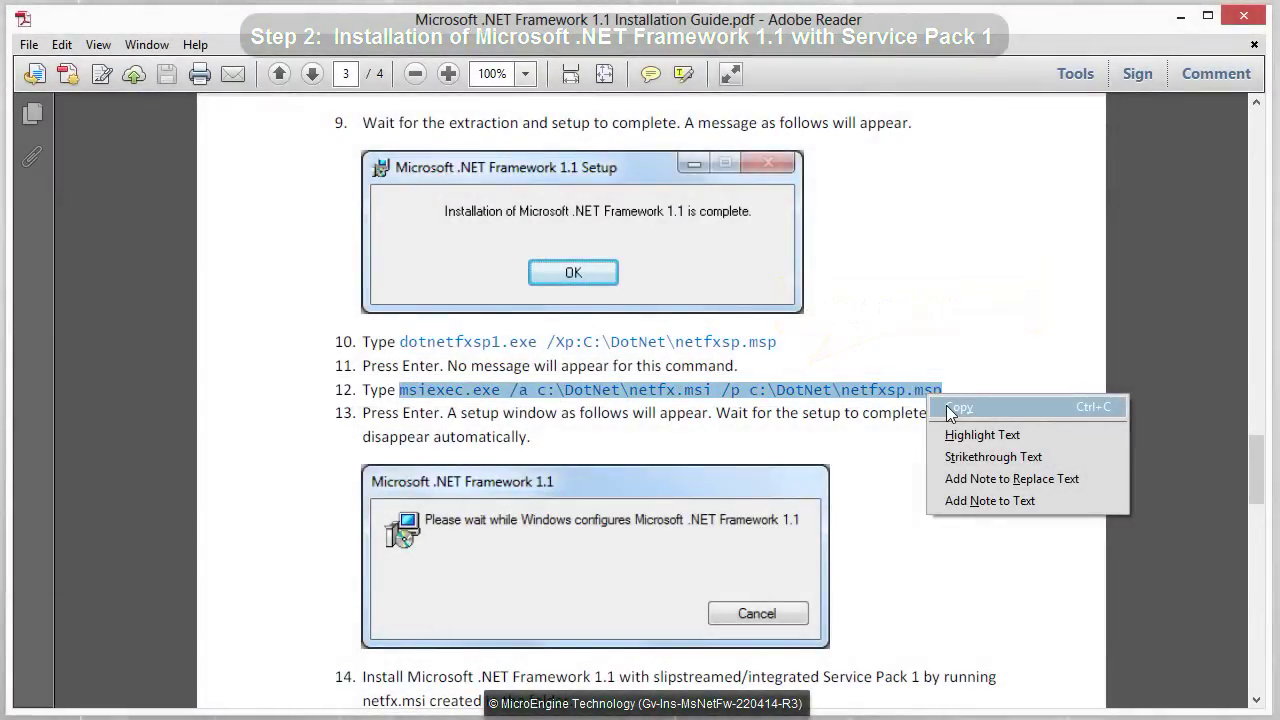
click(951, 409)
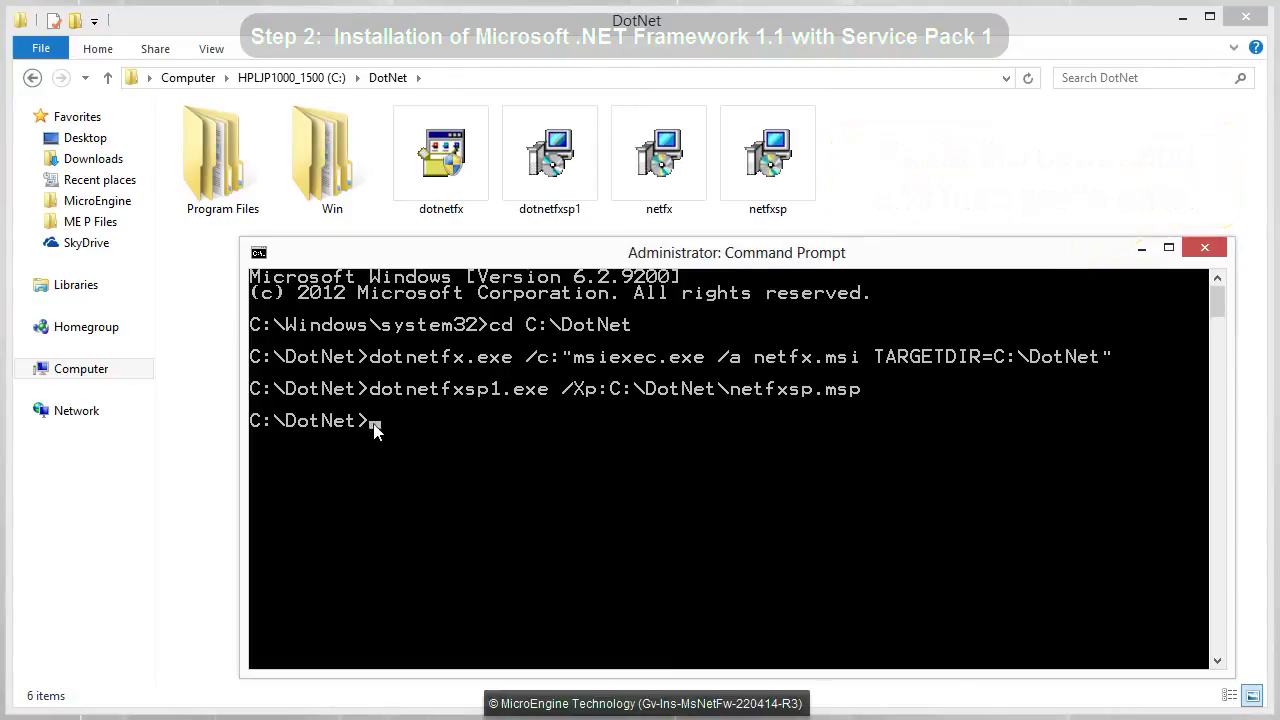
right_click(374, 428)
click(407, 479)
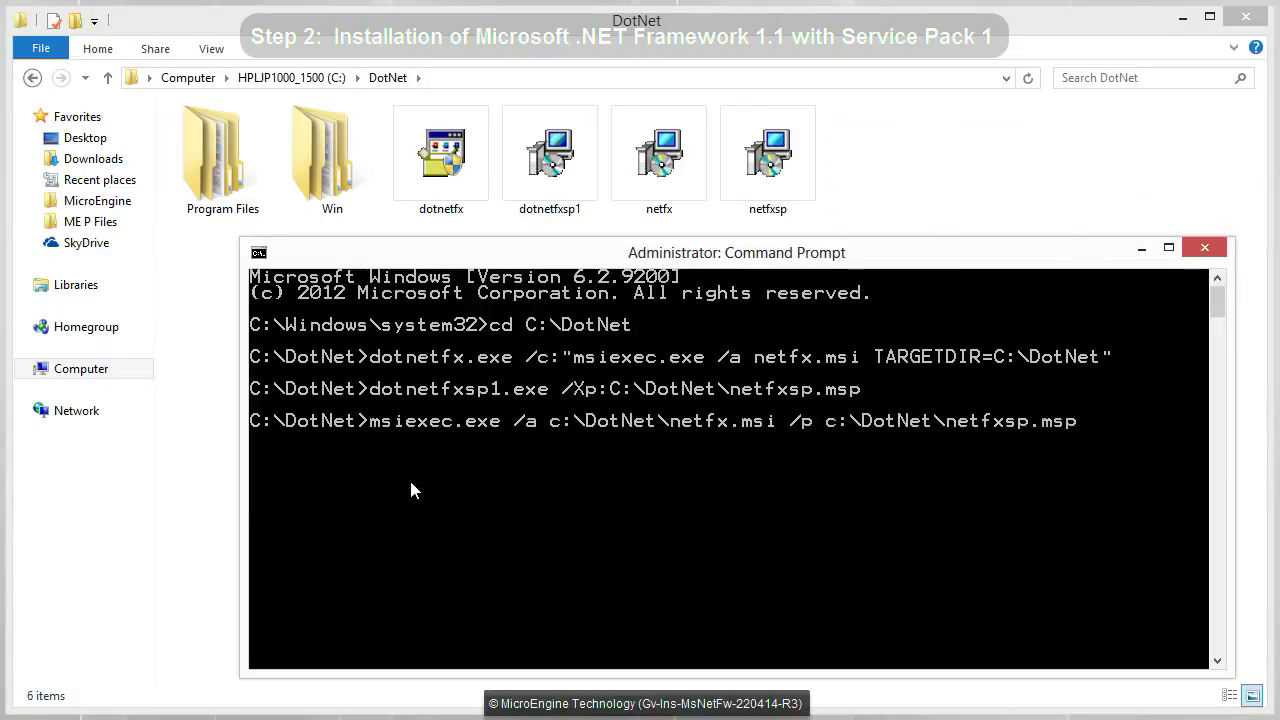
key(Return)
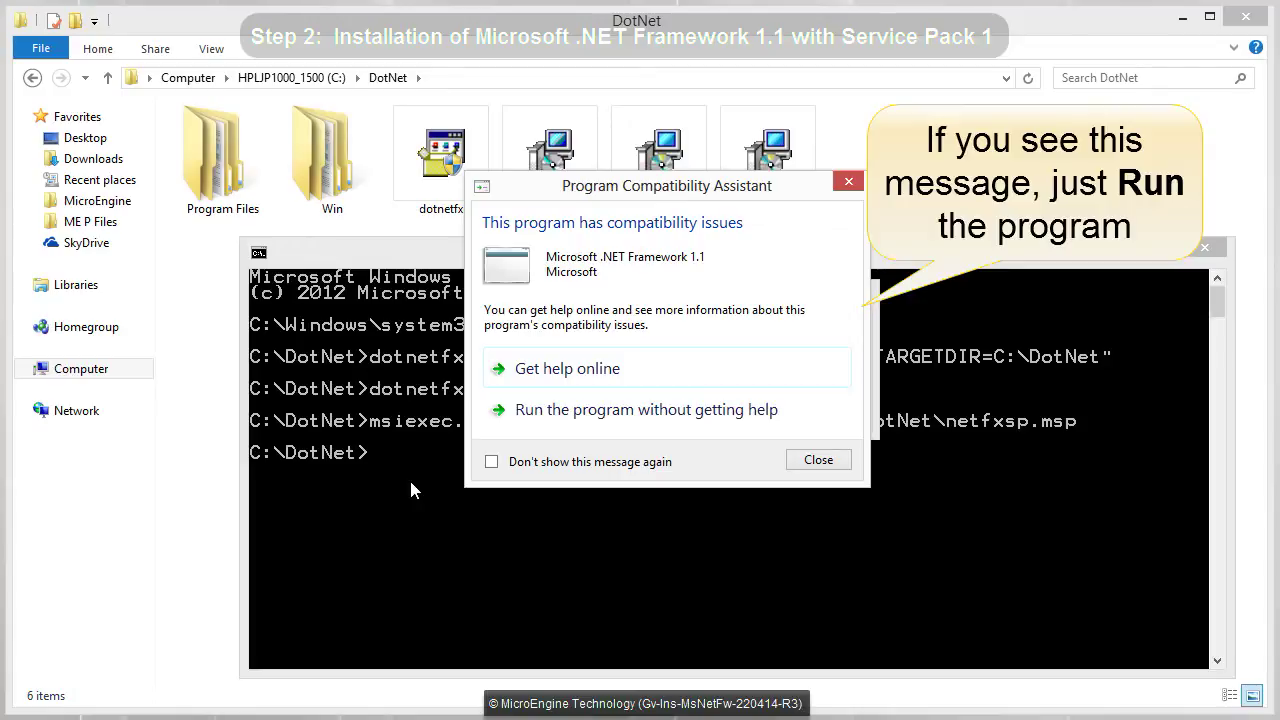
click(646, 411)
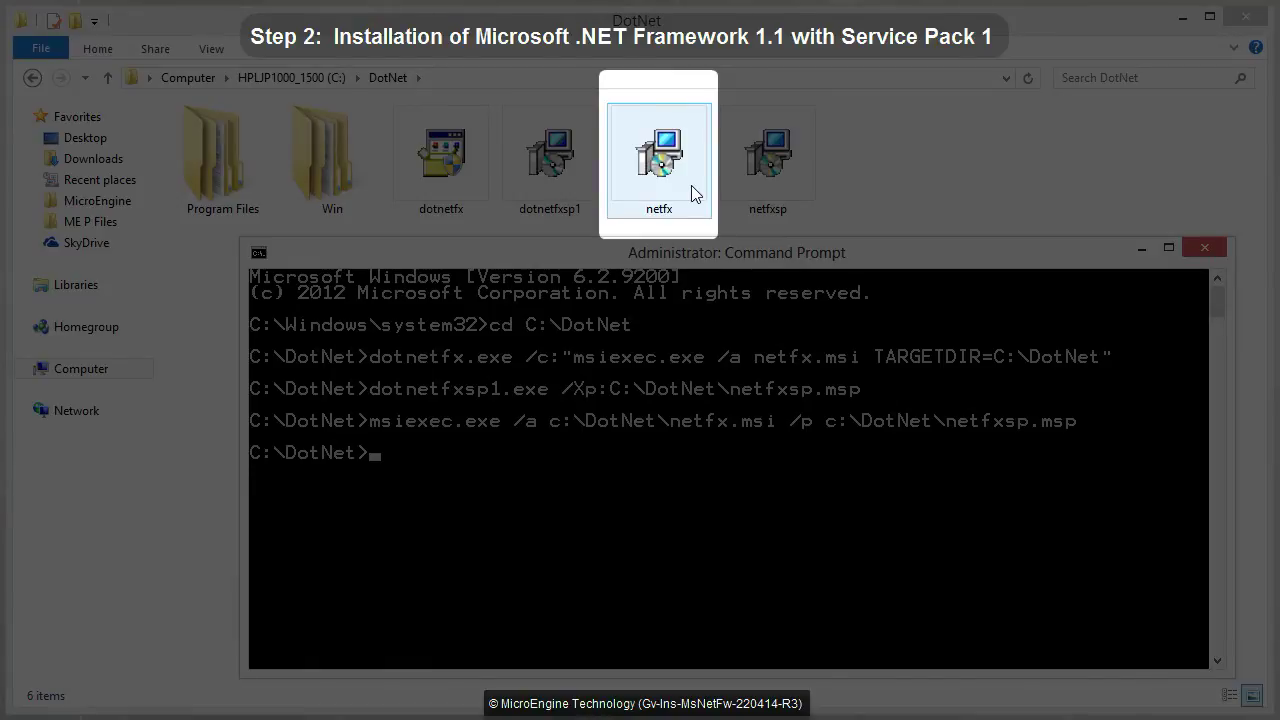
Launch the netfx installer from the DotNet folder and run it without getting compatibility help
double_click(691, 185)
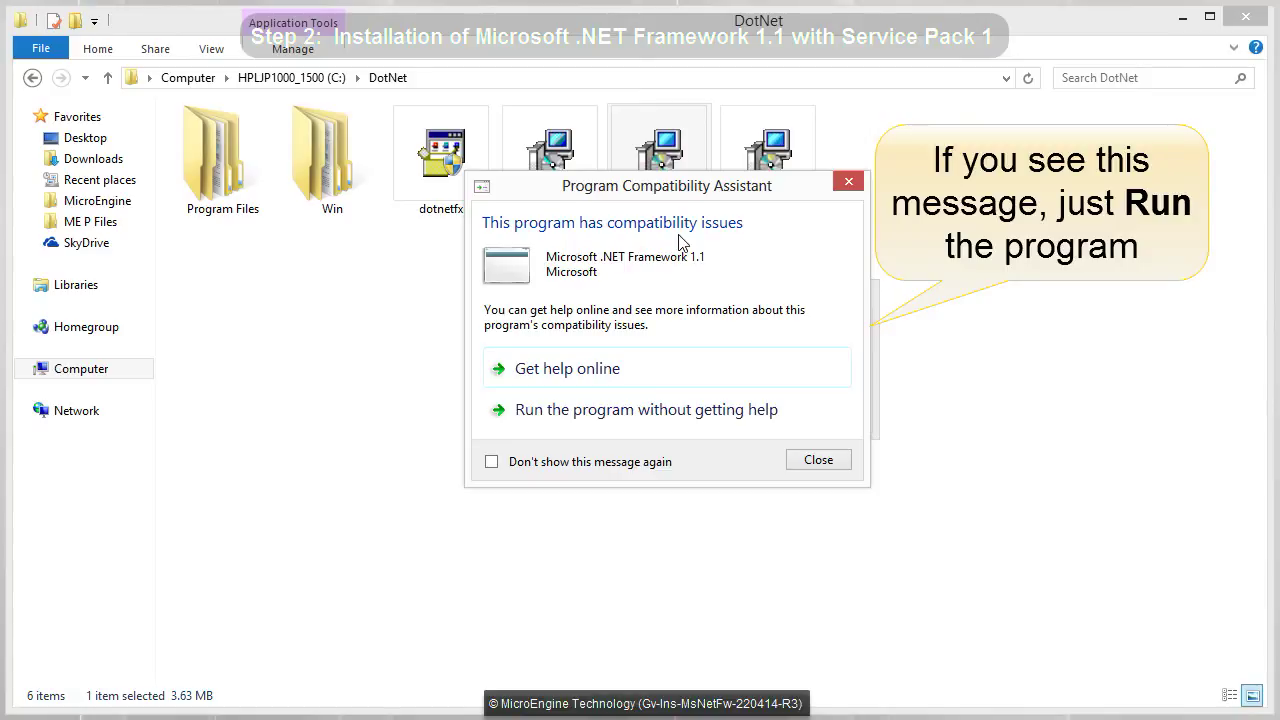
click(694, 414)
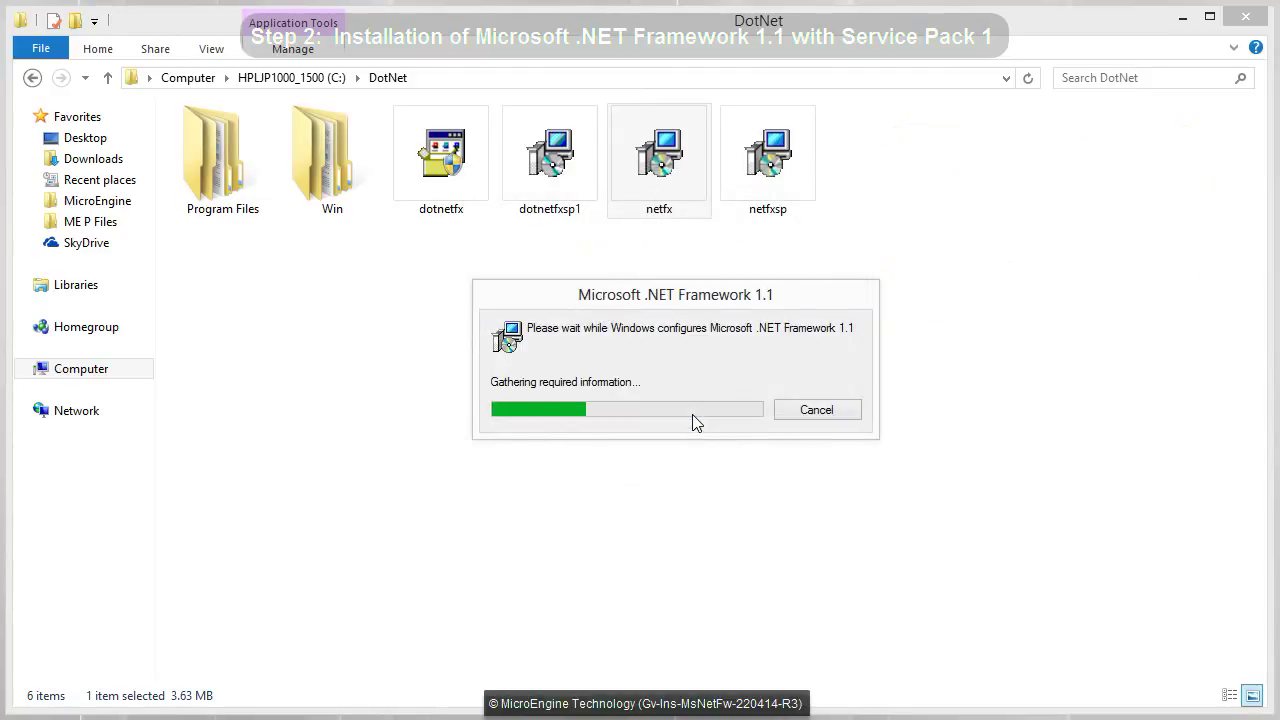